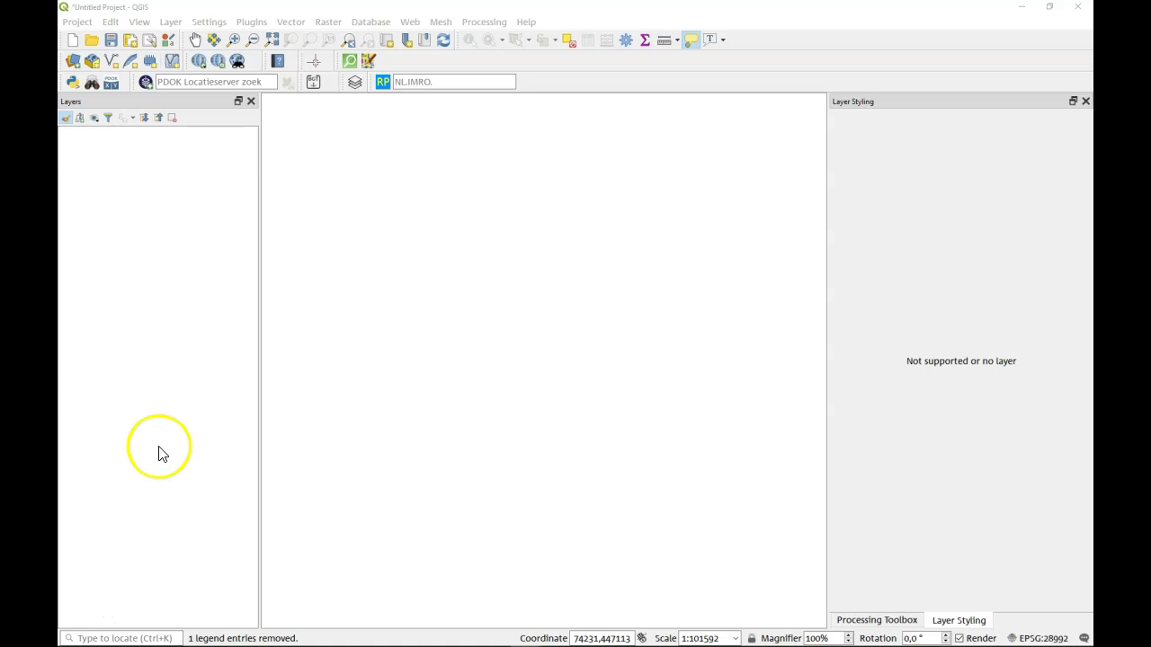
Open the PDOK services browser and clear the old 'gemeenten' search filter.
click(146, 83)
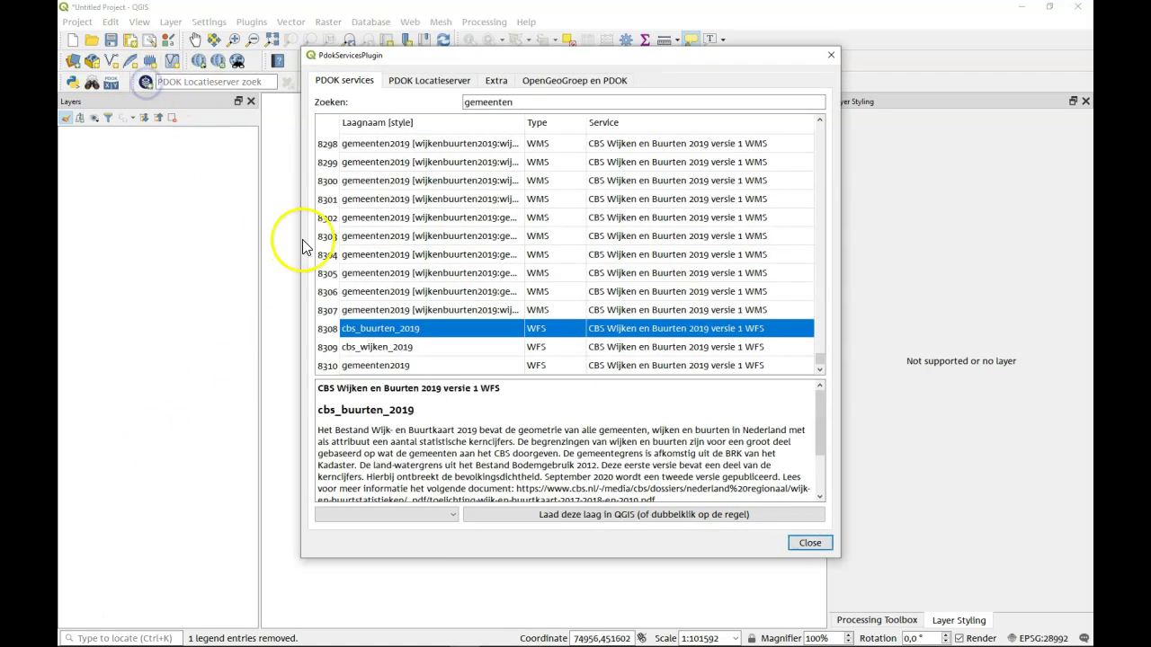
click(458, 96)
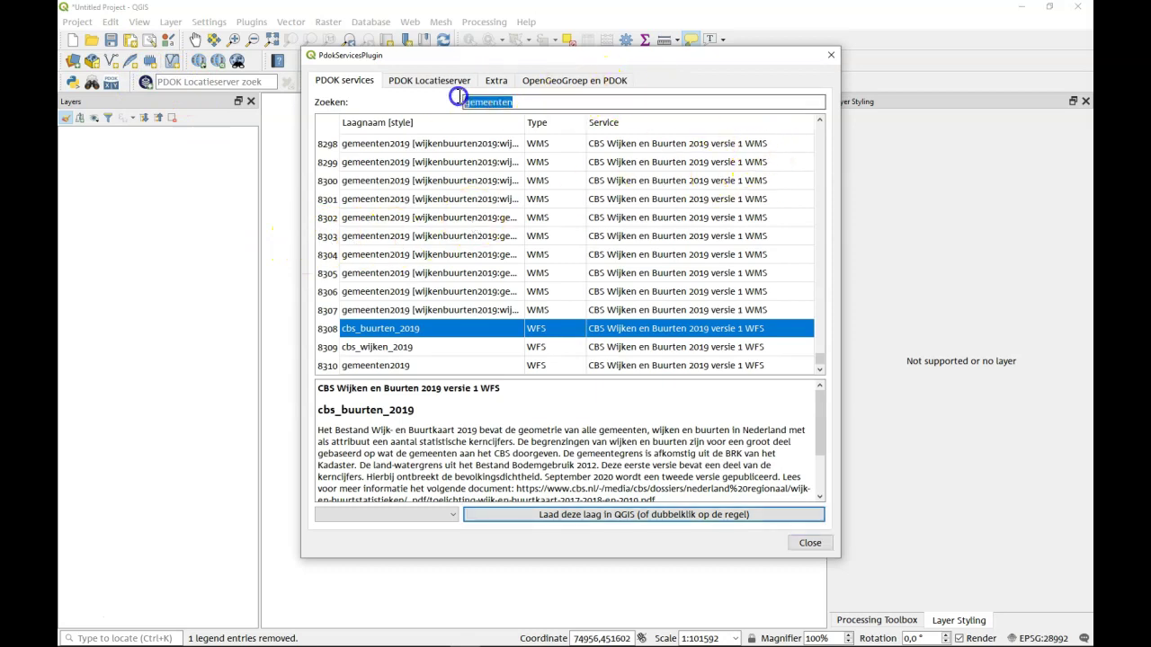
key(BackSpace)
click(818, 118)
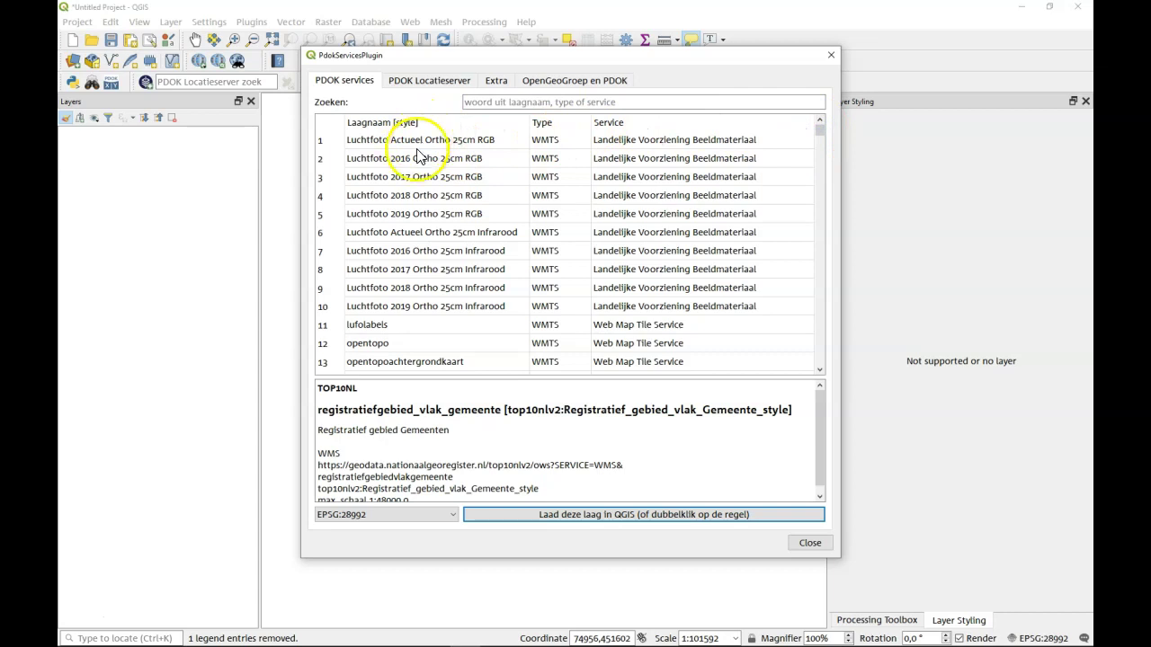
Select the opentopoachtergrondkaart WMTS service and load it into the project.
scroll(412, 274, down, 1)
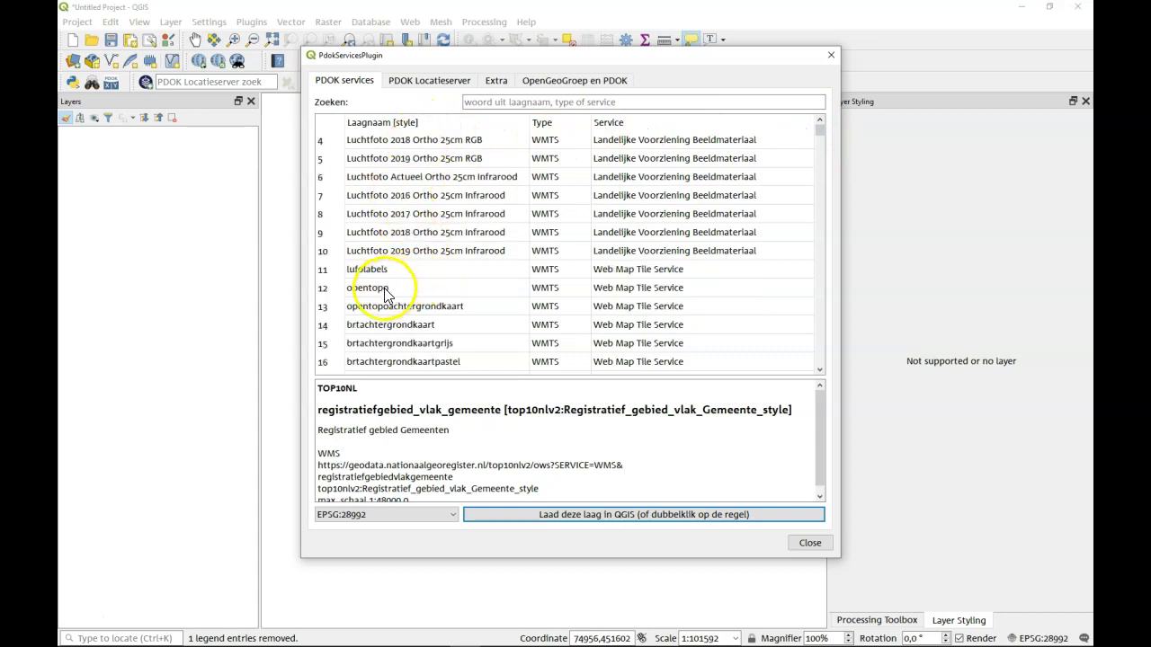
scroll(432, 328, down, 4)
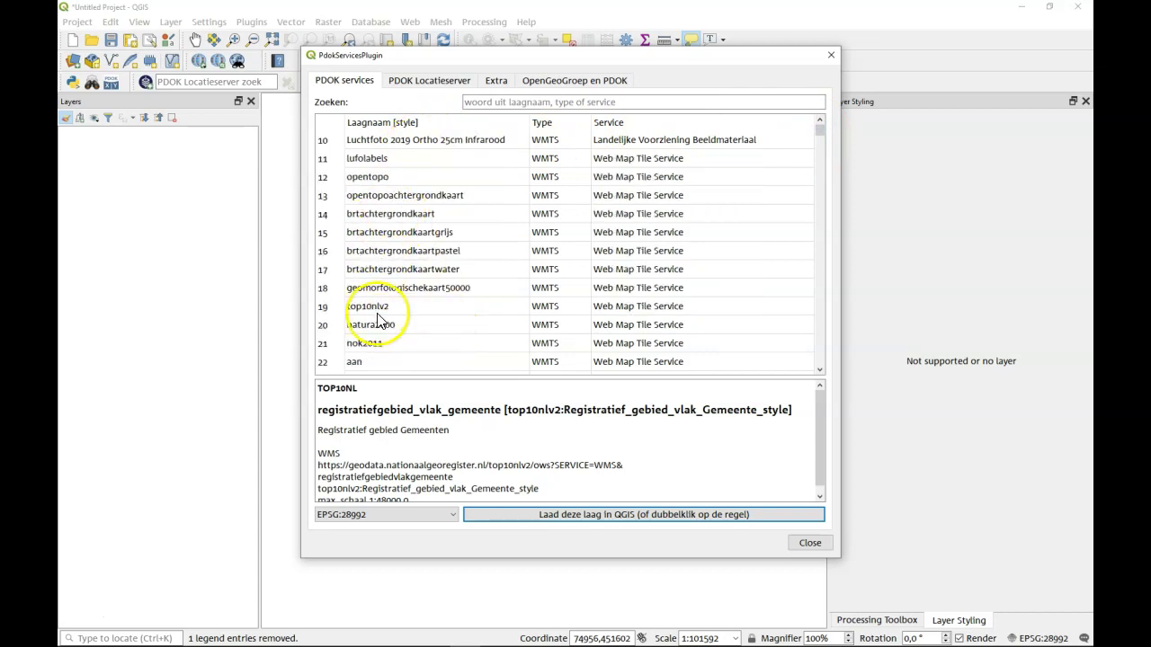
scroll(415, 329, up, 5)
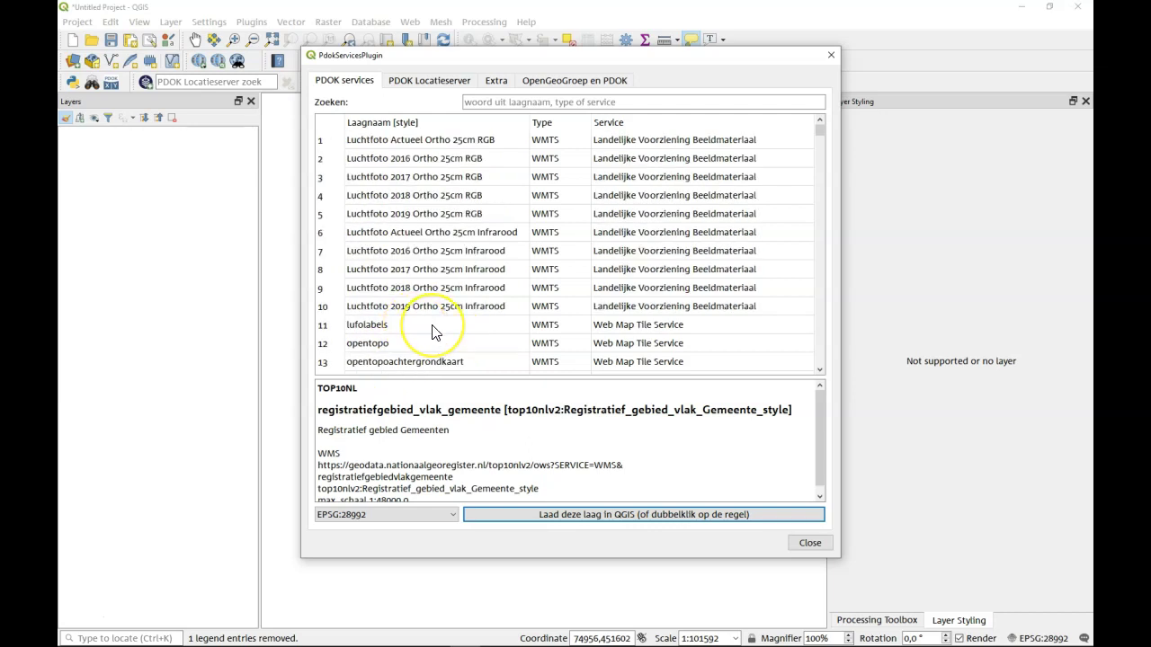
scroll(427, 326, down, 2)
click(370, 253)
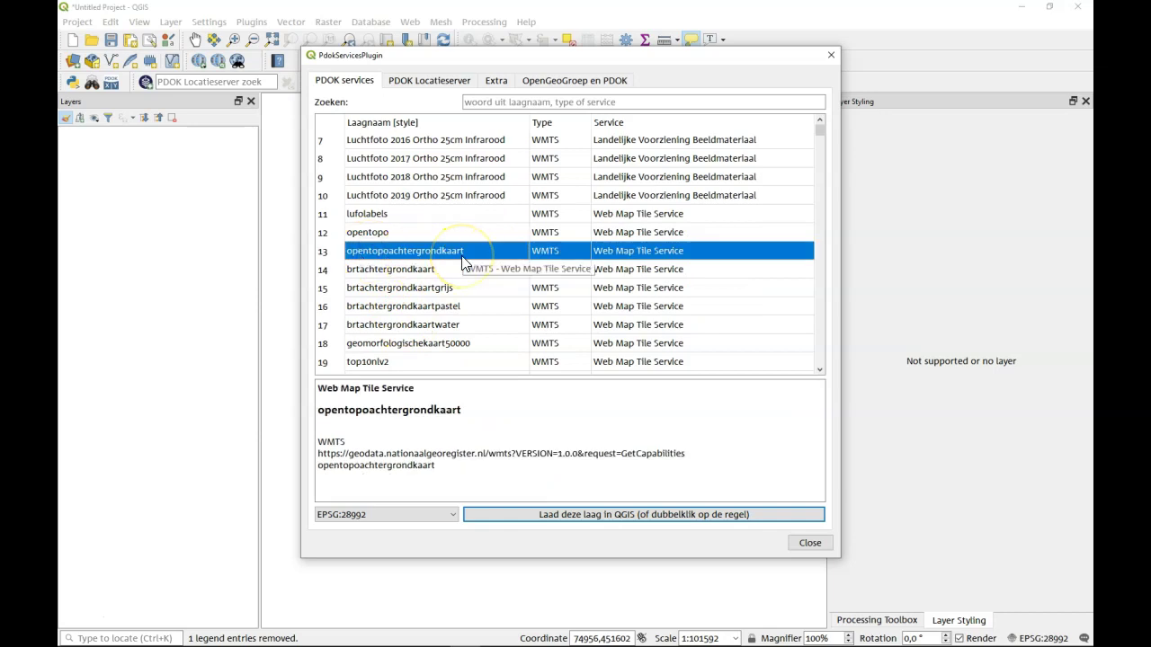
click(608, 519)
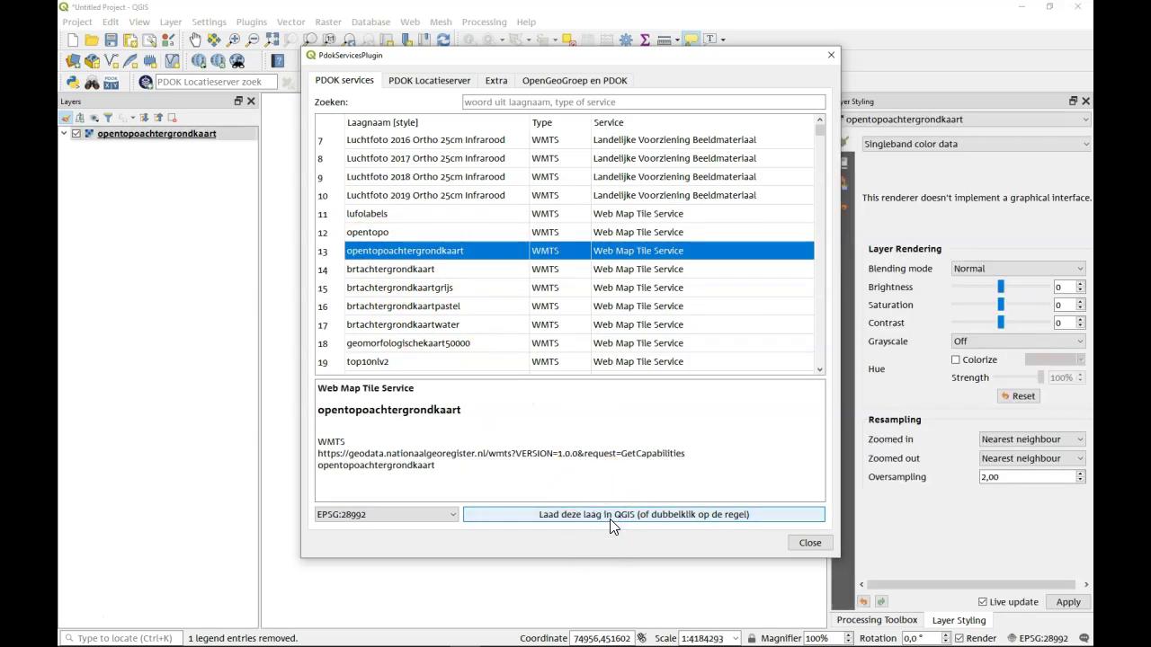
Close the PDOK browser and zoom the map into central Delft at about 1:8172.
click(799, 544)
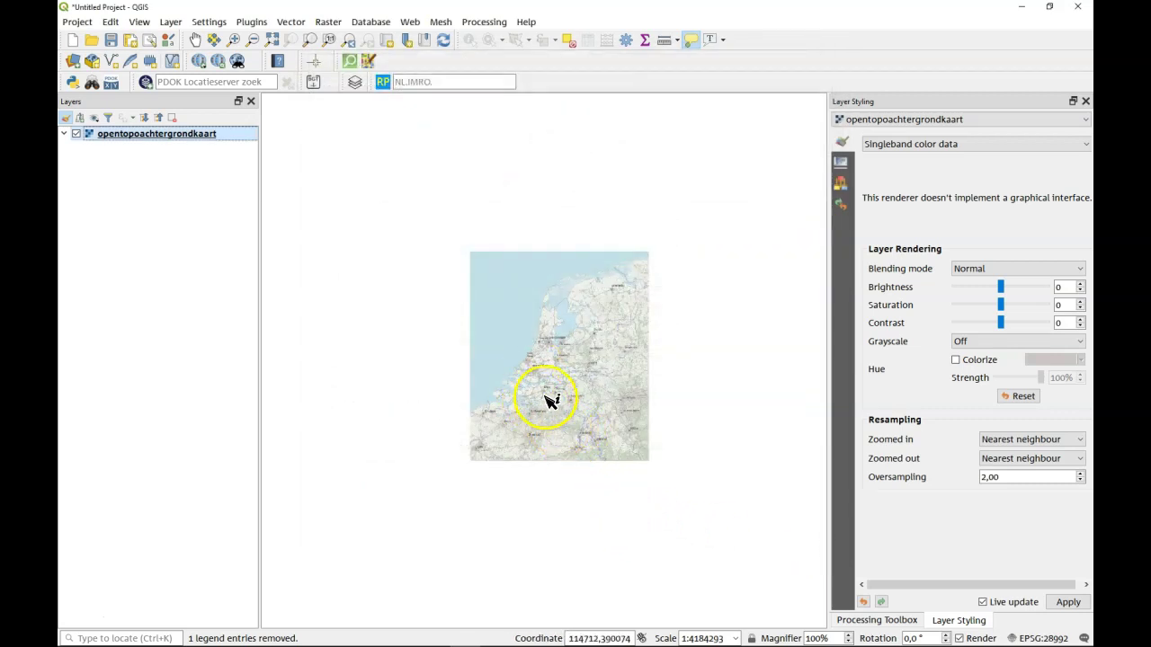
scroll(540, 387, up, 4)
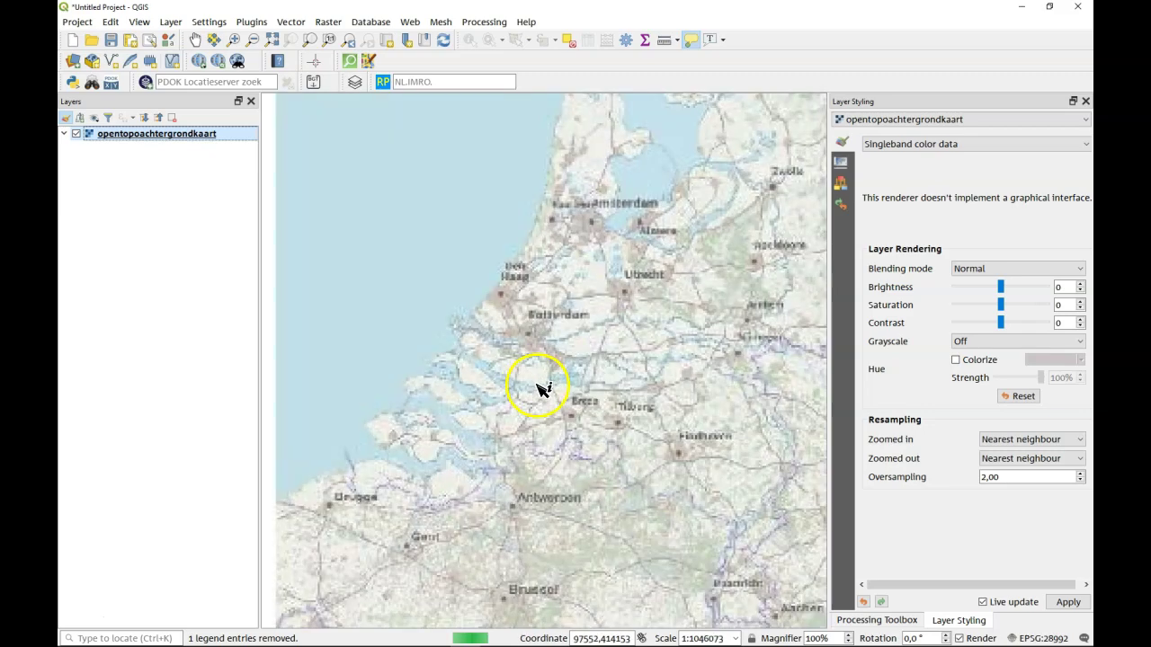
scroll(503, 290, up, 5)
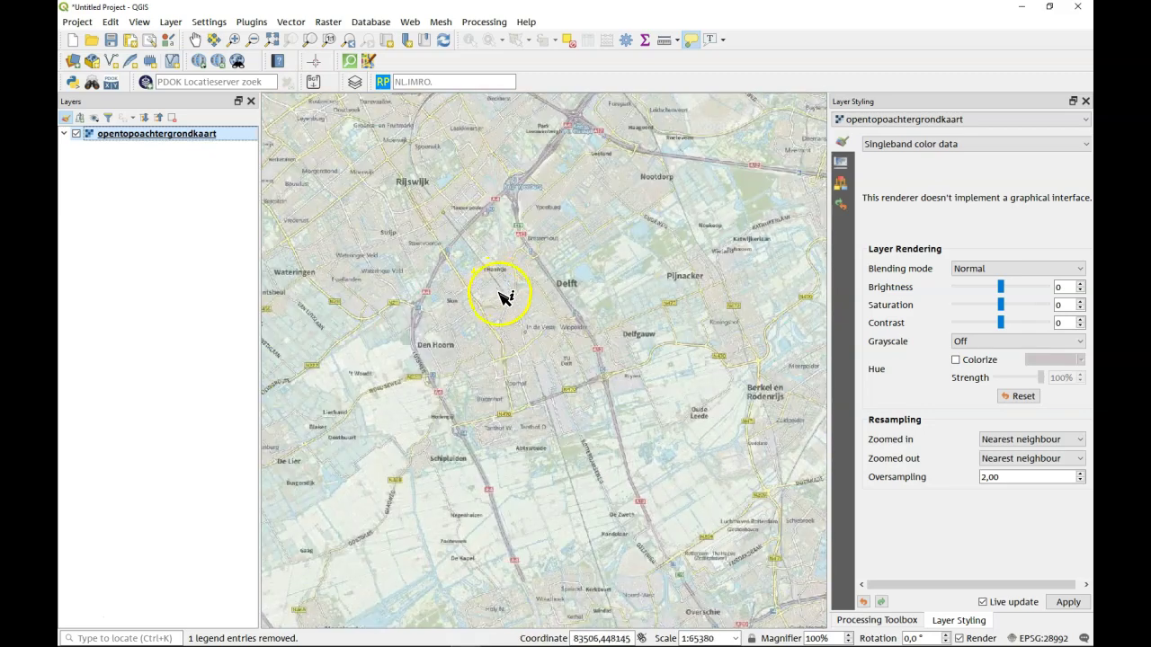
scroll(720, 531, up, 2)
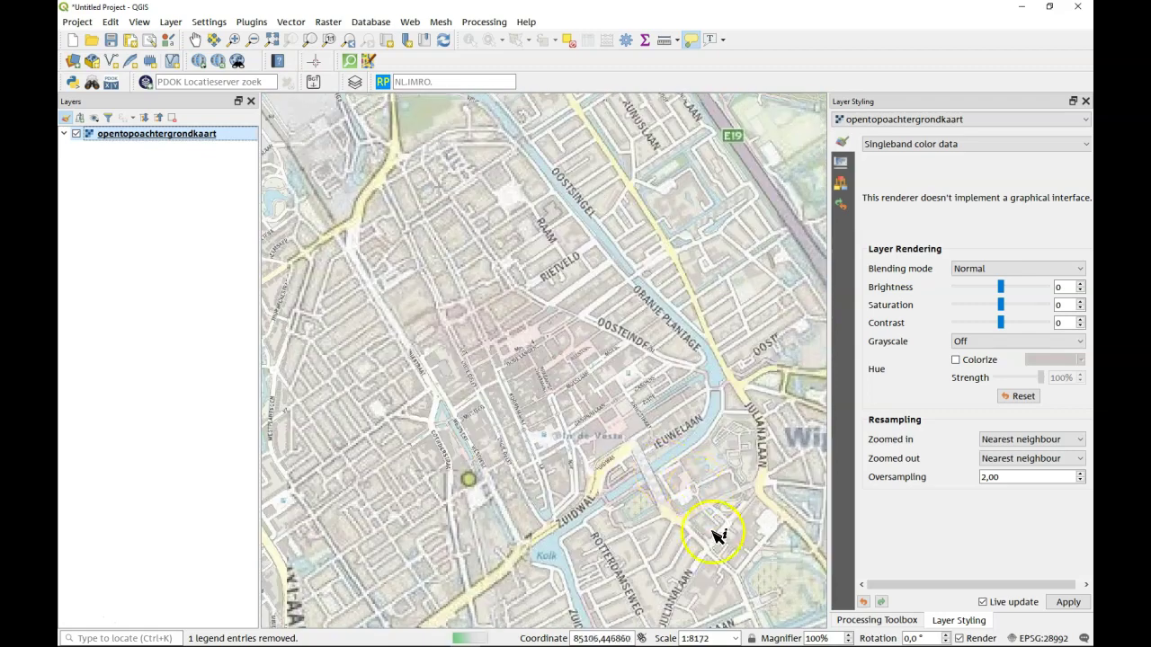
scroll(803, 545, up, 2)
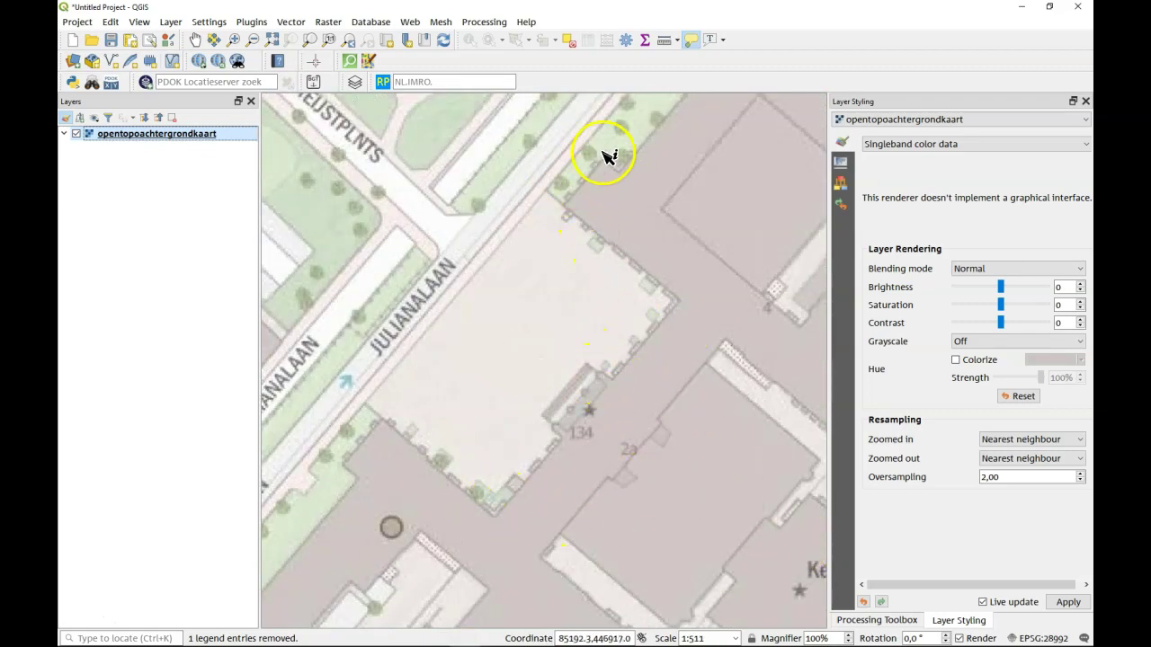
scroll(558, 239, down, 3)
scroll(593, 275, down, 1)
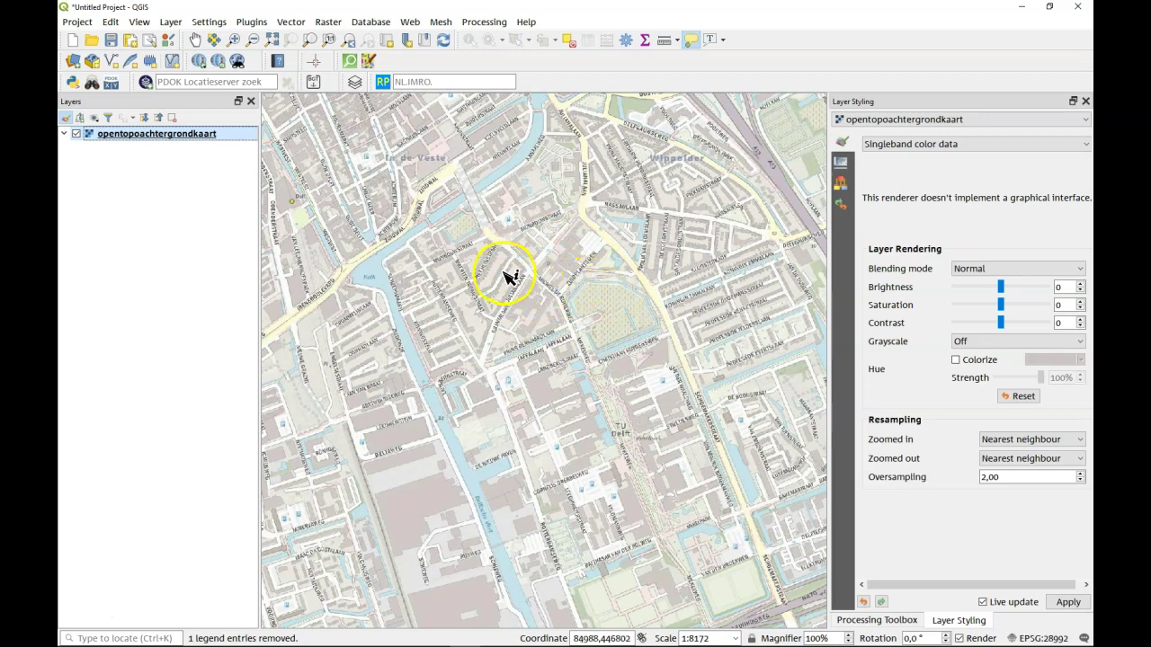
Reopen the PDOK services browser and scroll through the full unfiltered WMTS, WMS and WFS list.
click(145, 83)
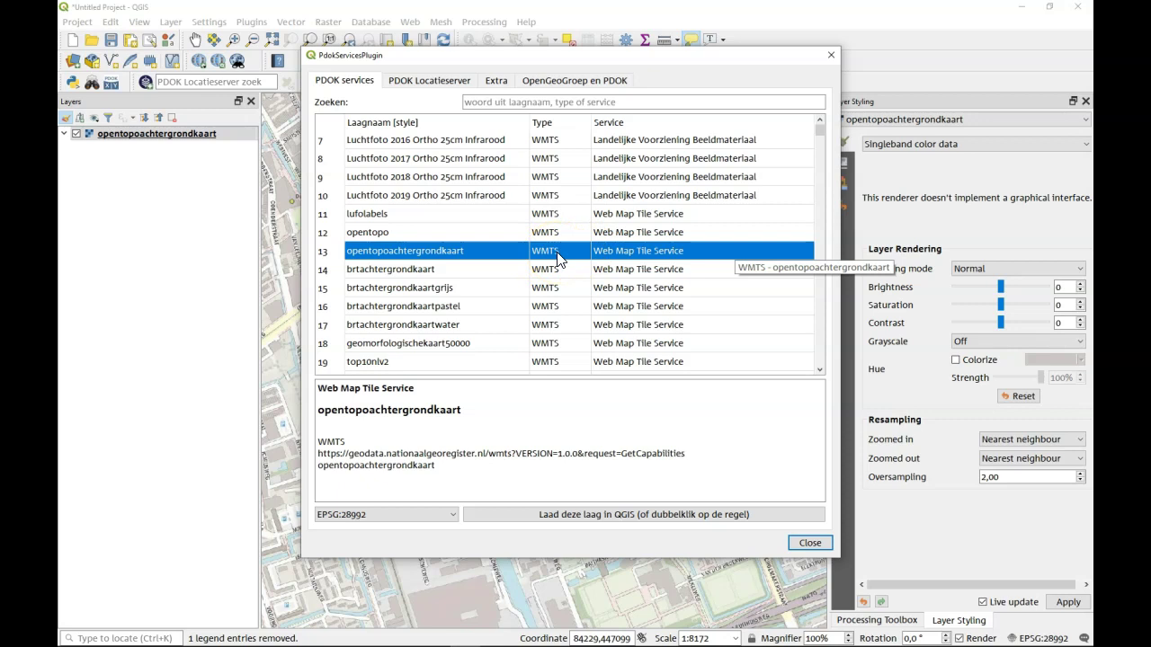
scroll(557, 259, down, 3)
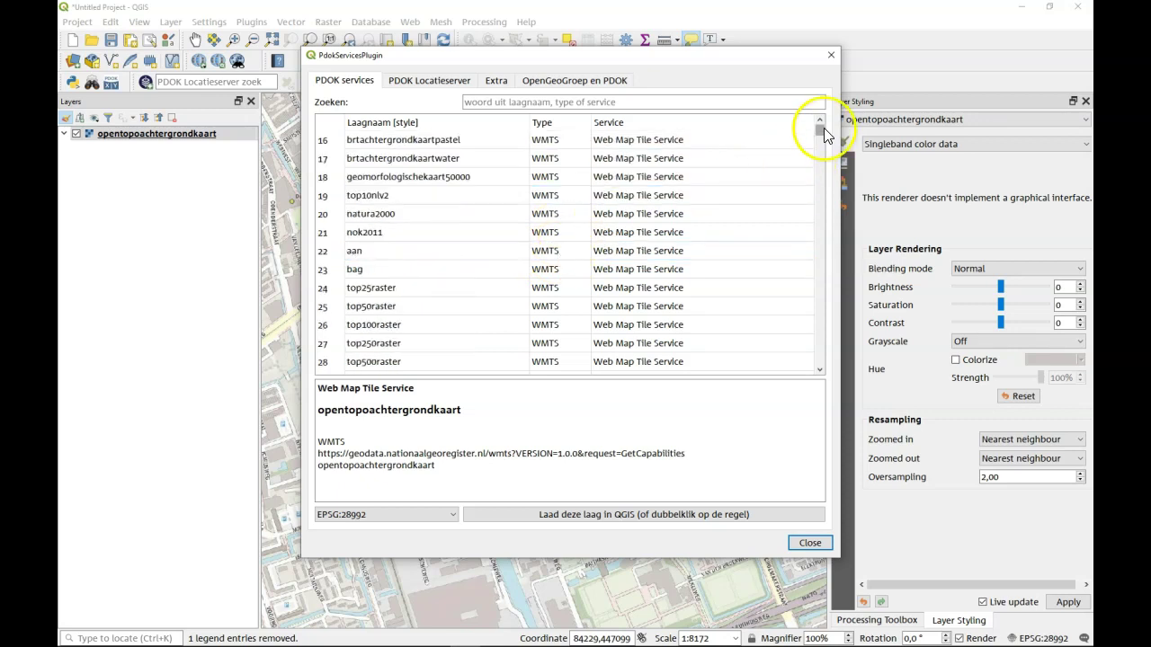
drag(825, 135, 822, 146)
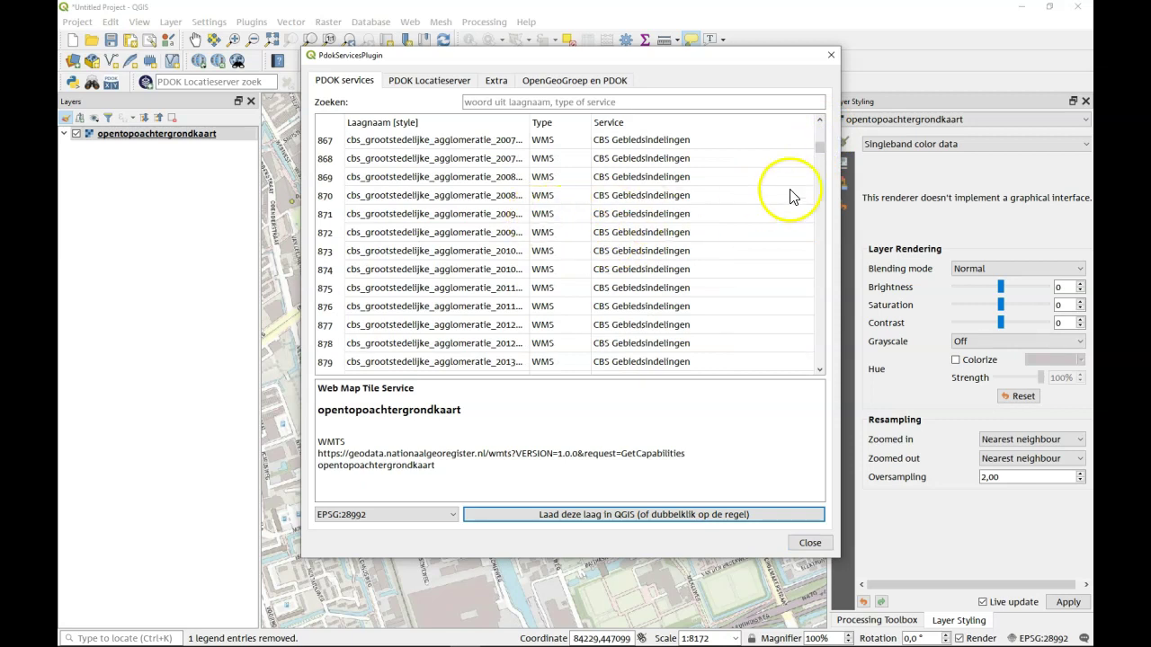
drag(820, 155, 819, 180)
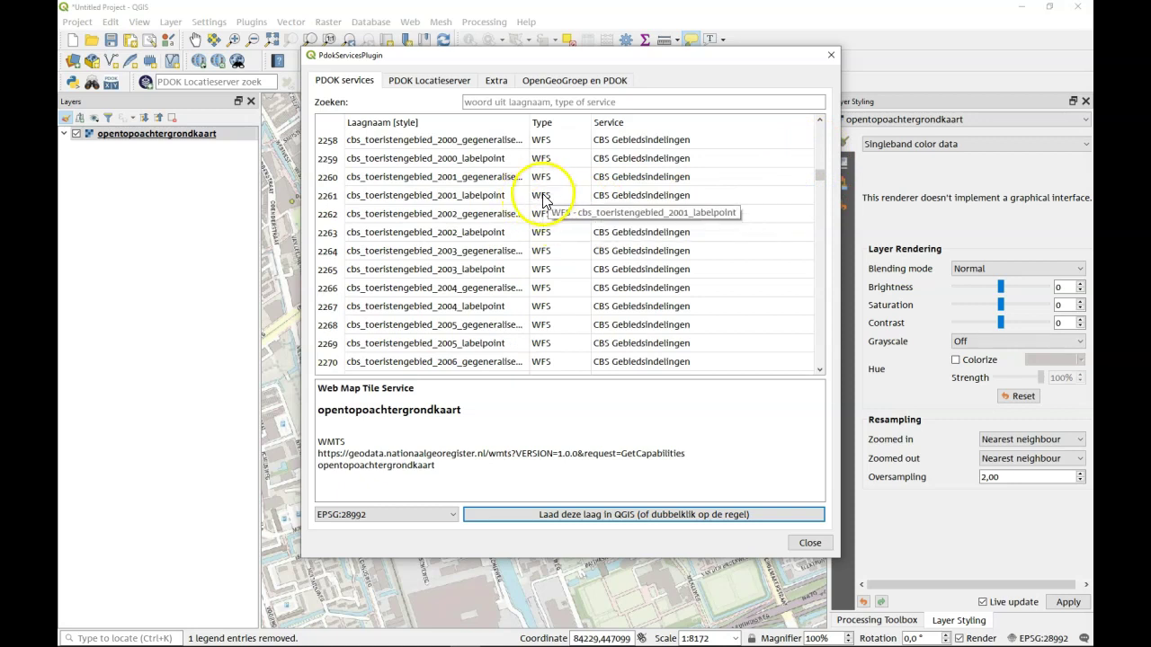
drag(818, 176, 817, 117)
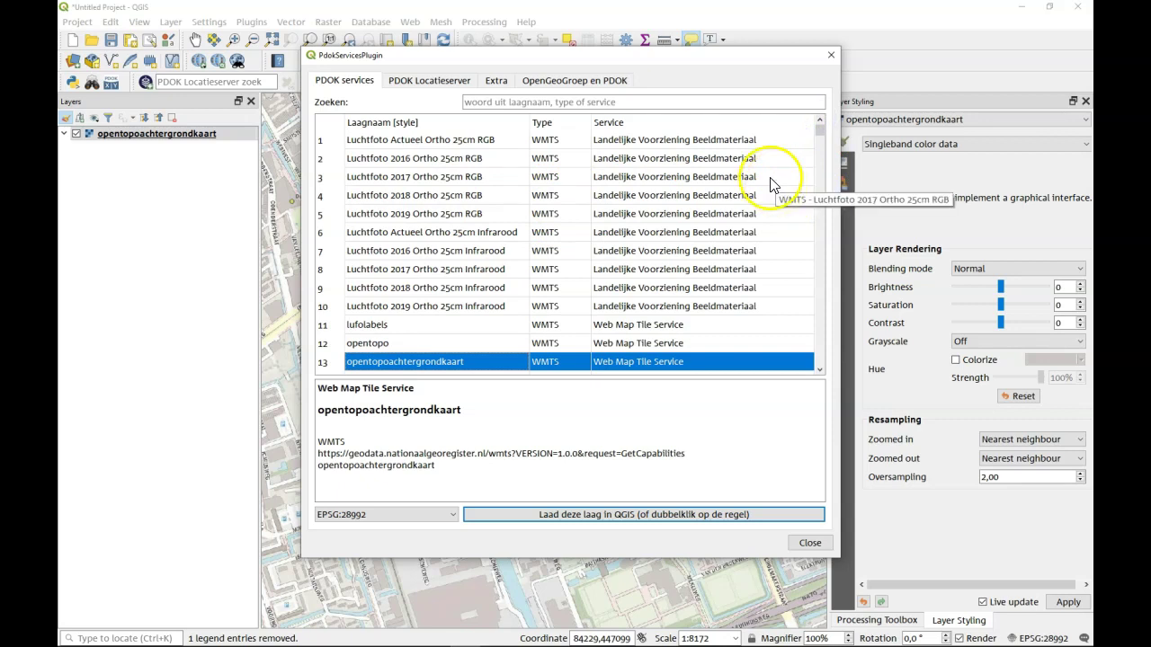
Search 'gemeenten' and load the gemeenten2019 WFS layer from CBS Wijken en Buurten 2019.
click(471, 102)
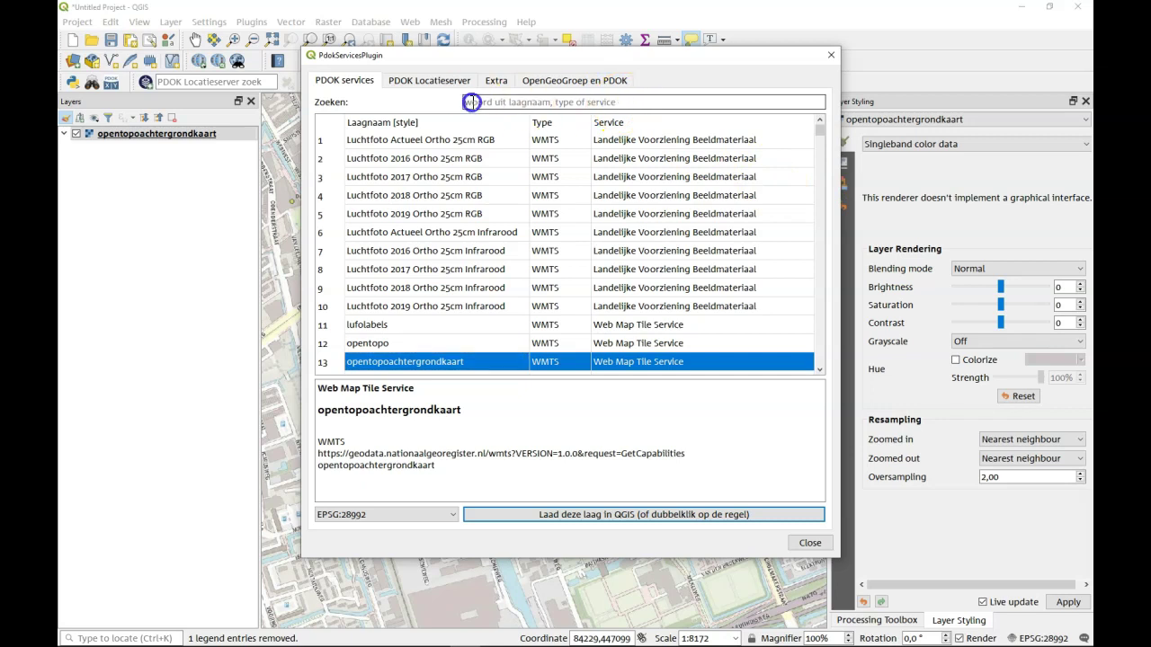
text(gemeenten)
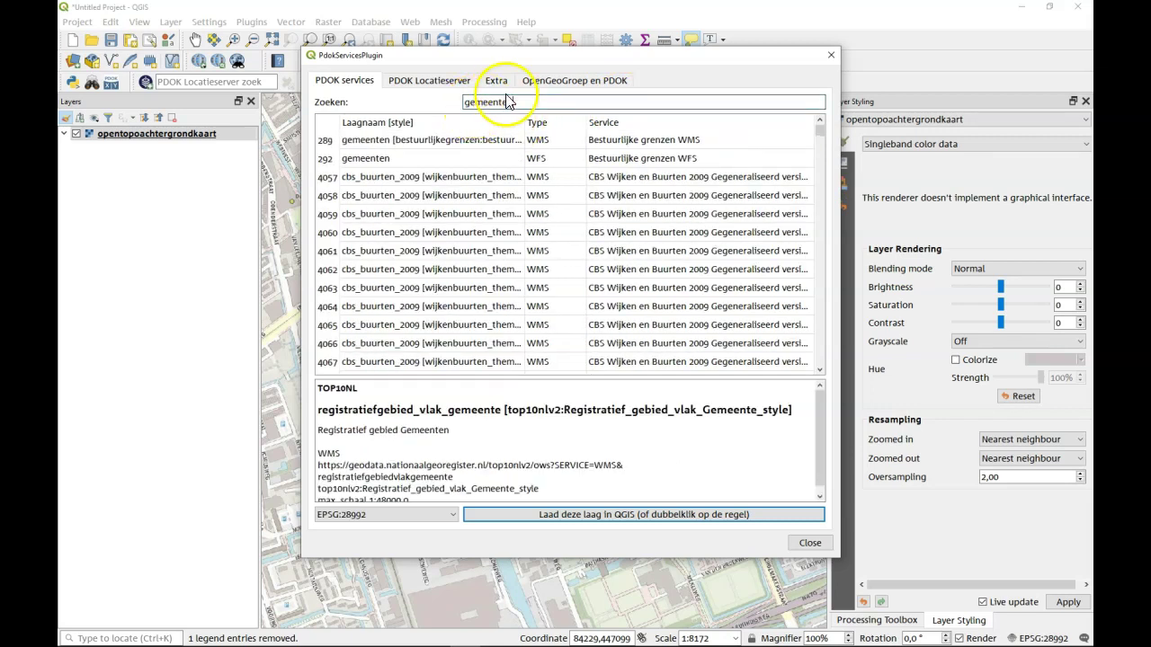
click(440, 158)
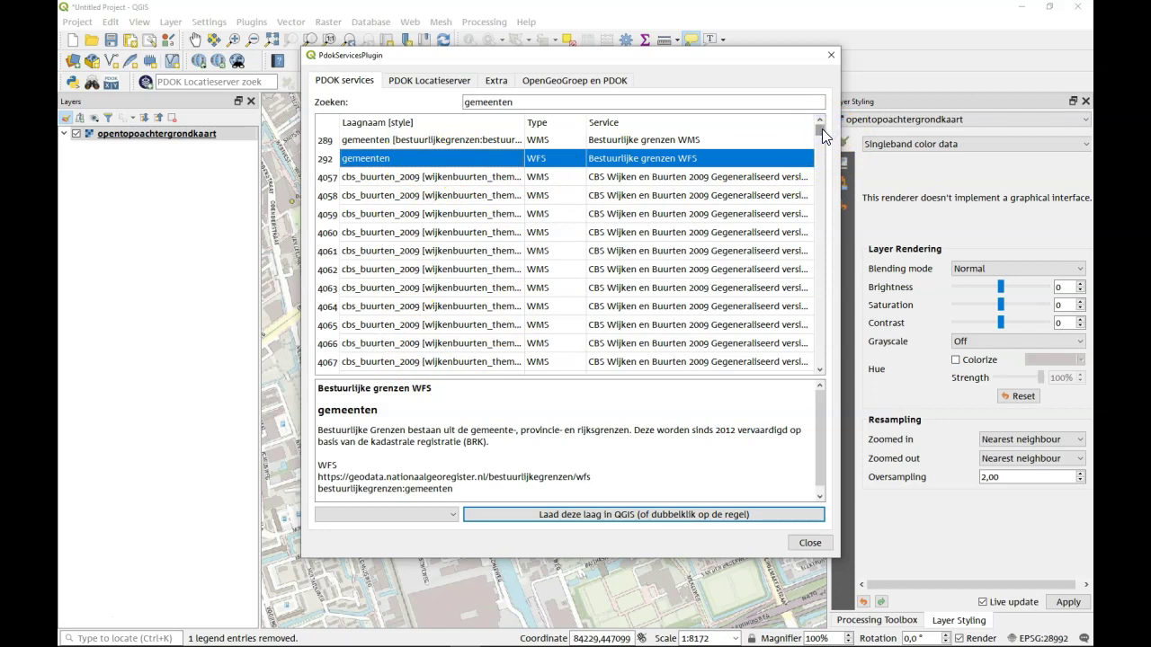
drag(821, 133, 825, 382)
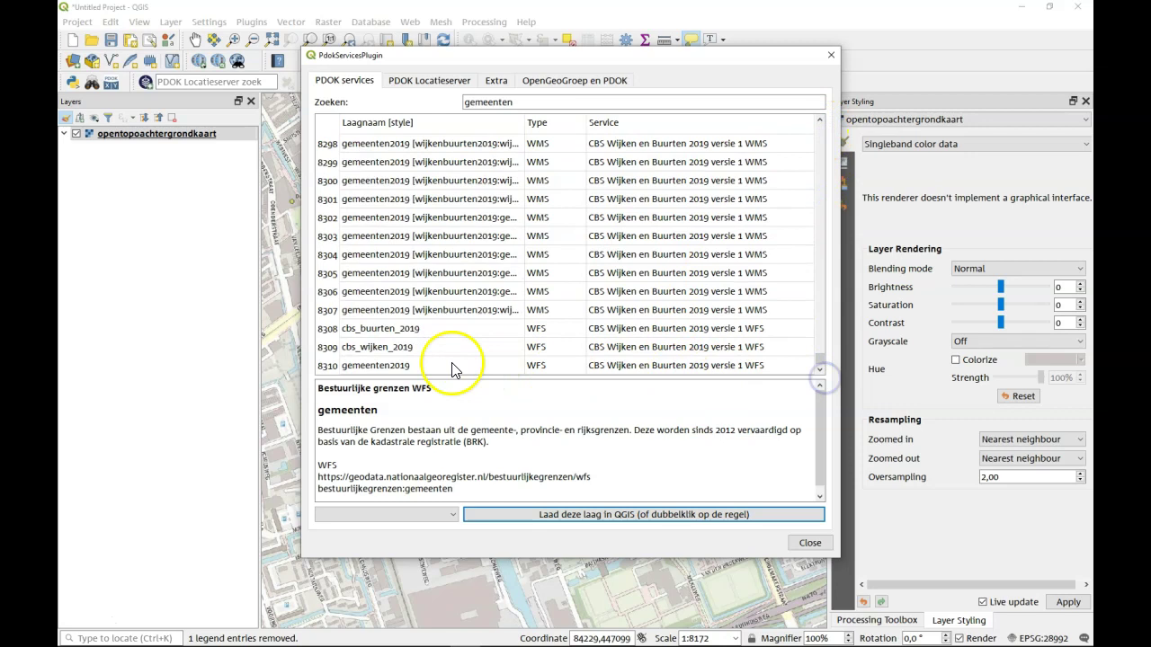
click(396, 366)
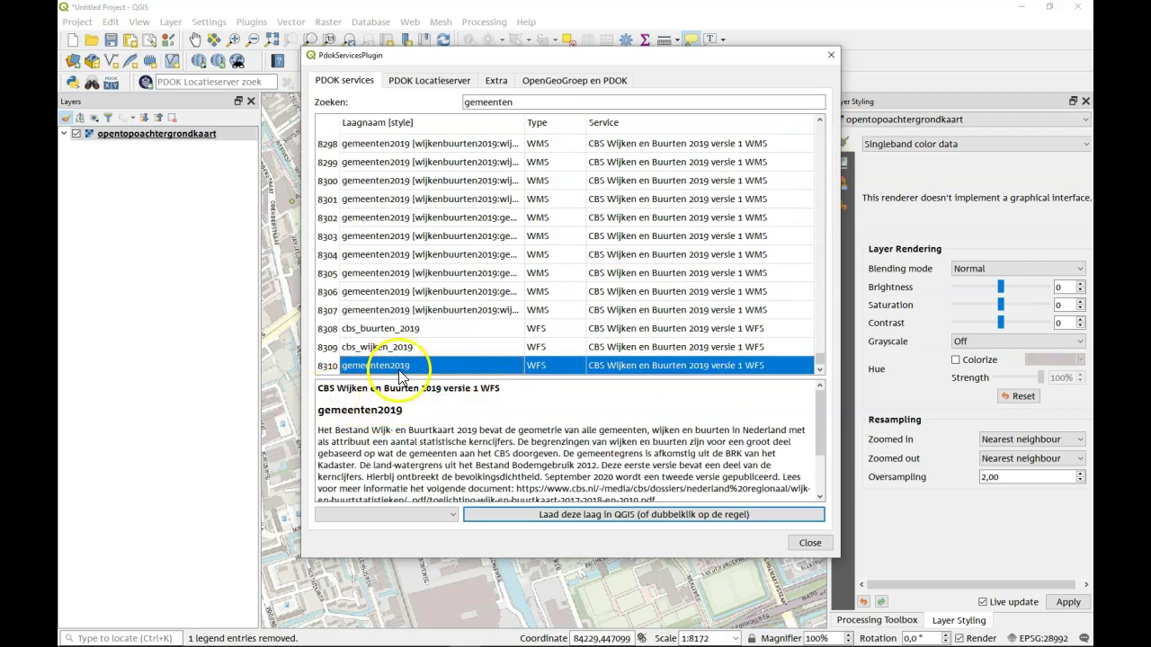
click(654, 517)
Close the PDOK browser and zoom out via the 1:50796 preset to about 1:203184.
click(809, 542)
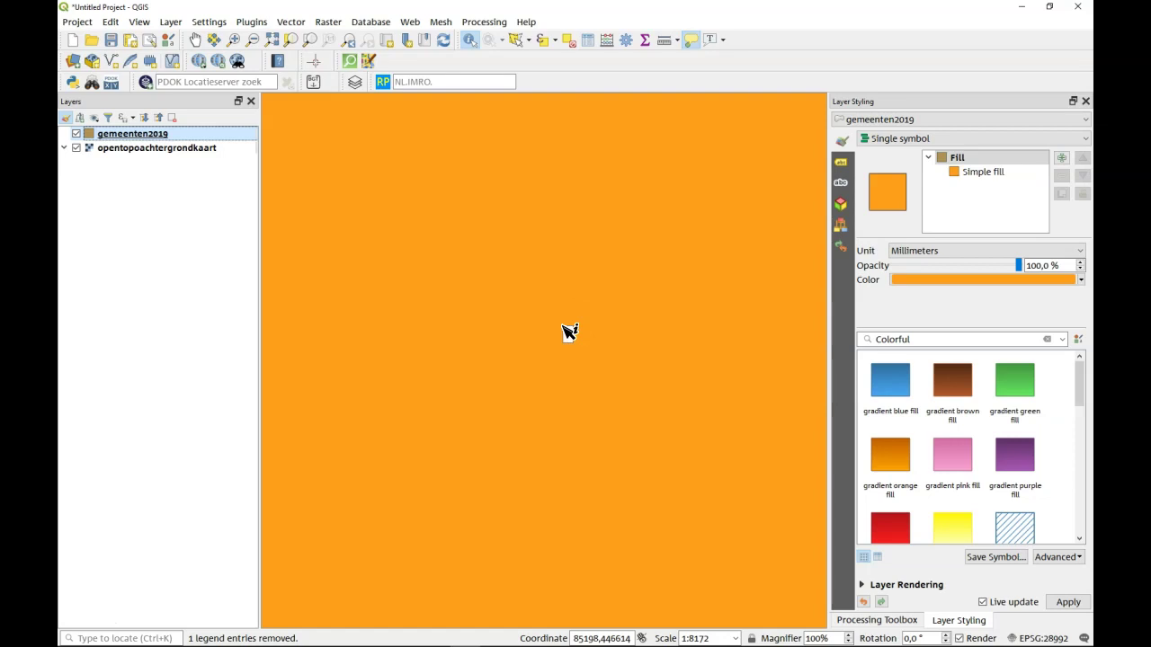
click(735, 638)
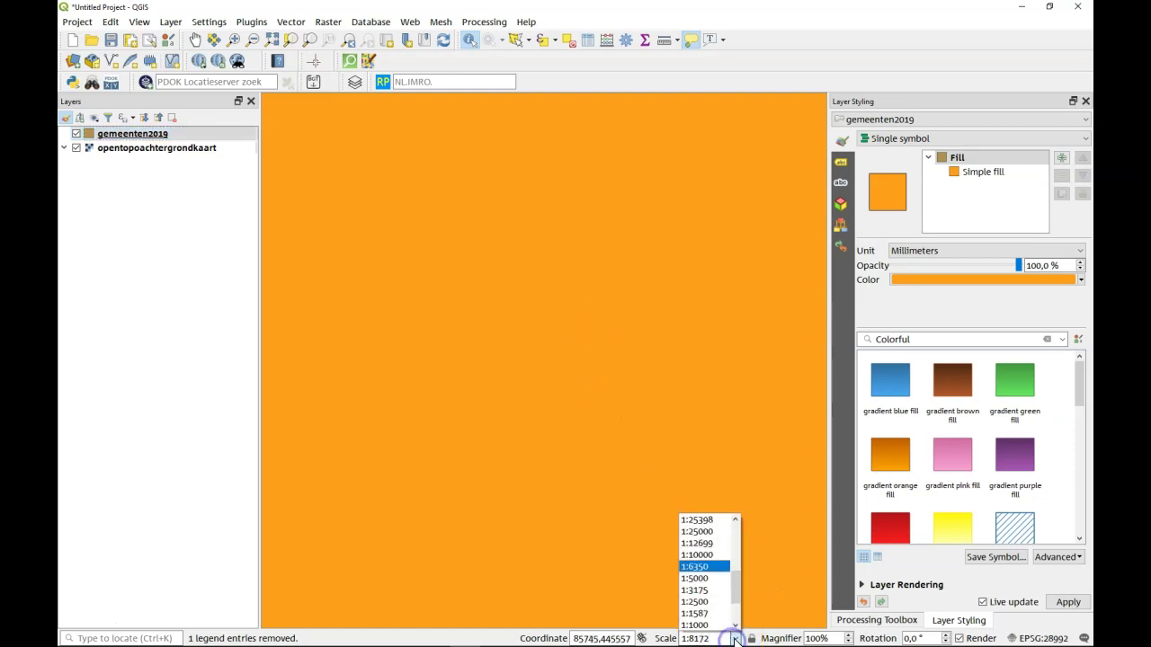
click(706, 519)
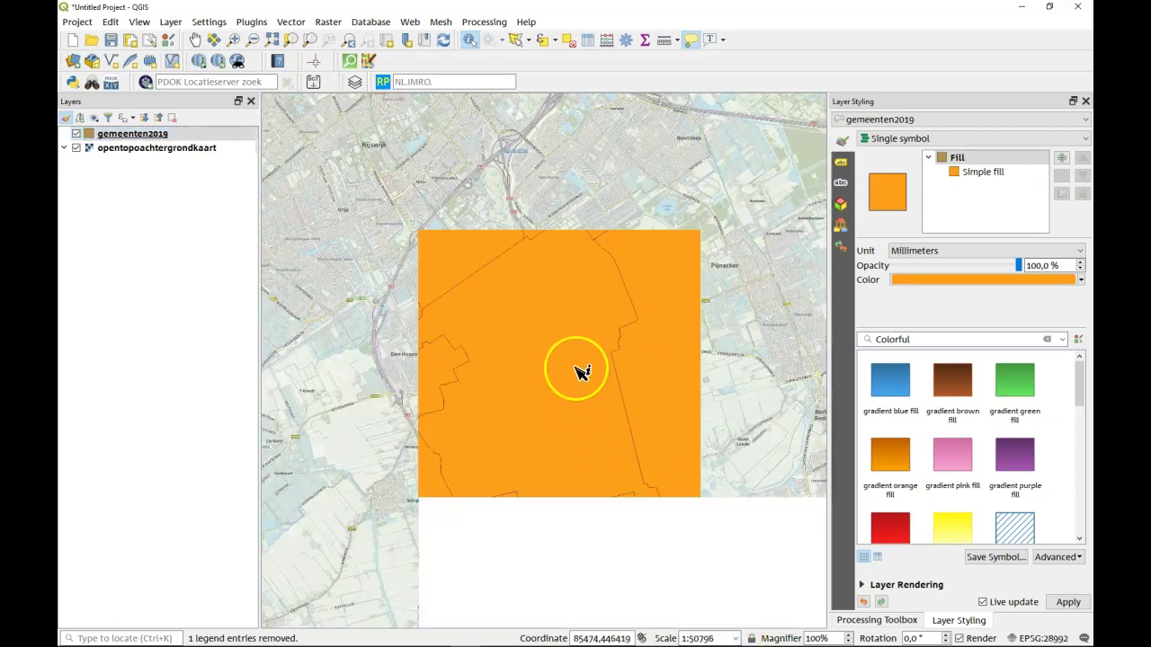
scroll(580, 373, down, 2)
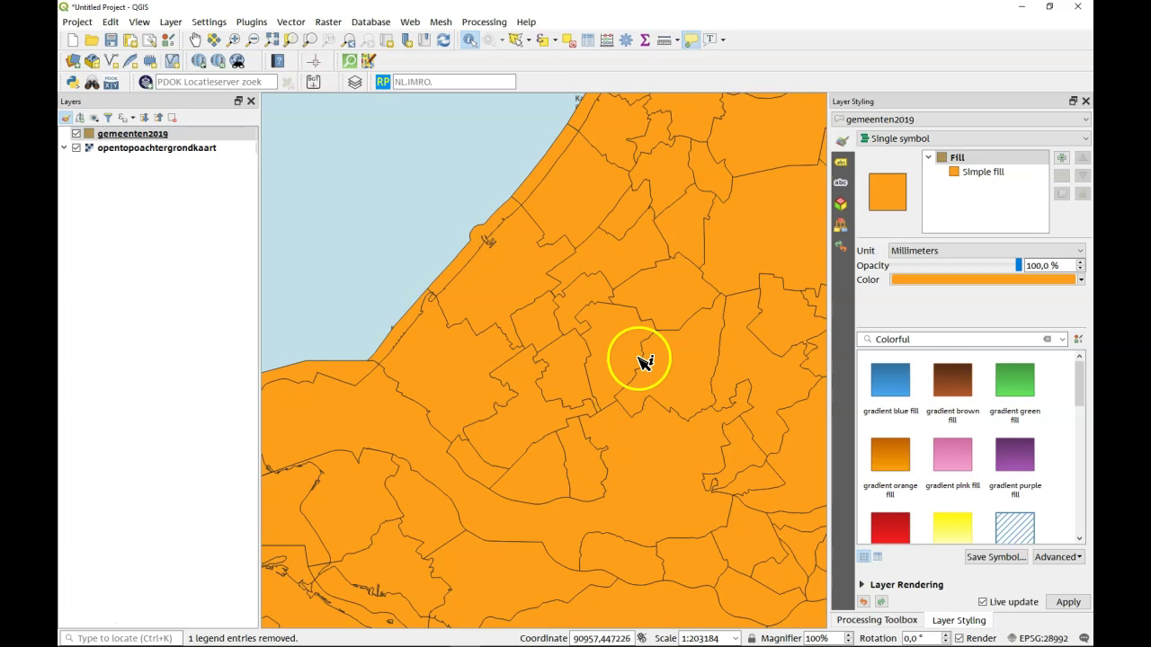
click(568, 374)
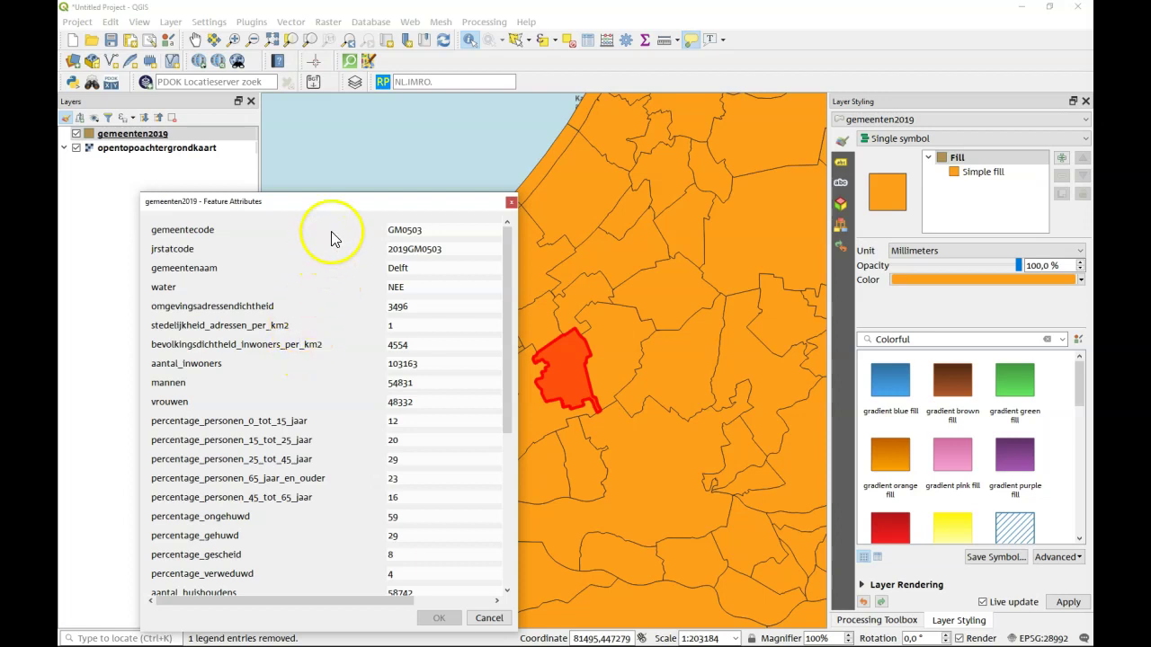
scroll(325, 385, down, 5)
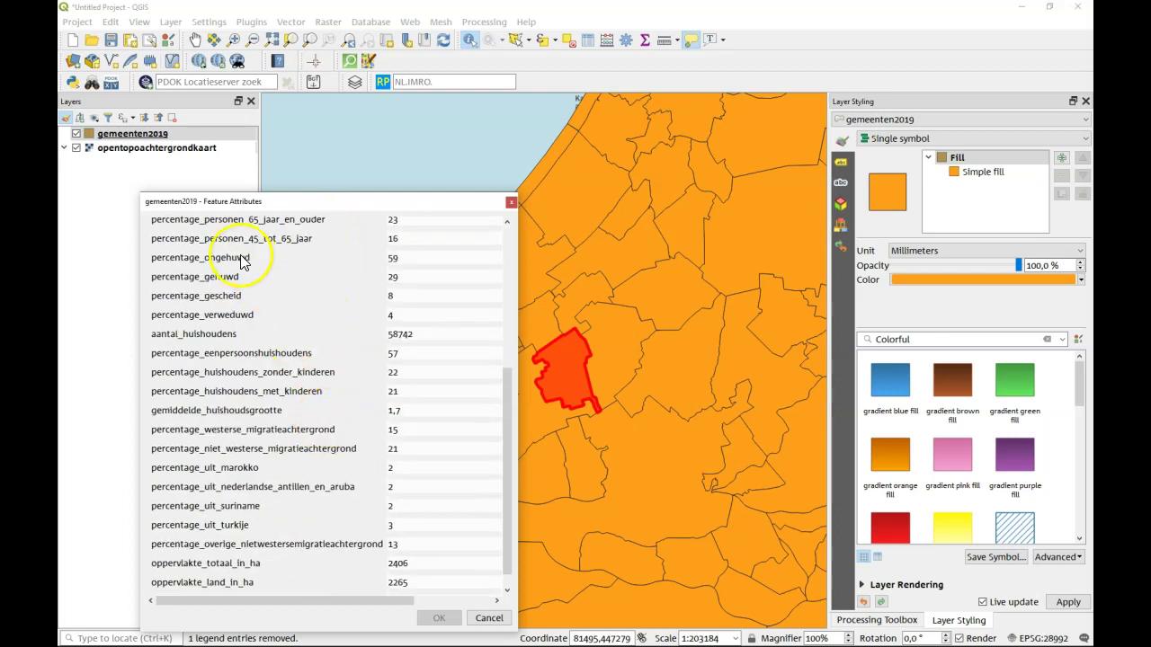
scroll(272, 321, down, 1)
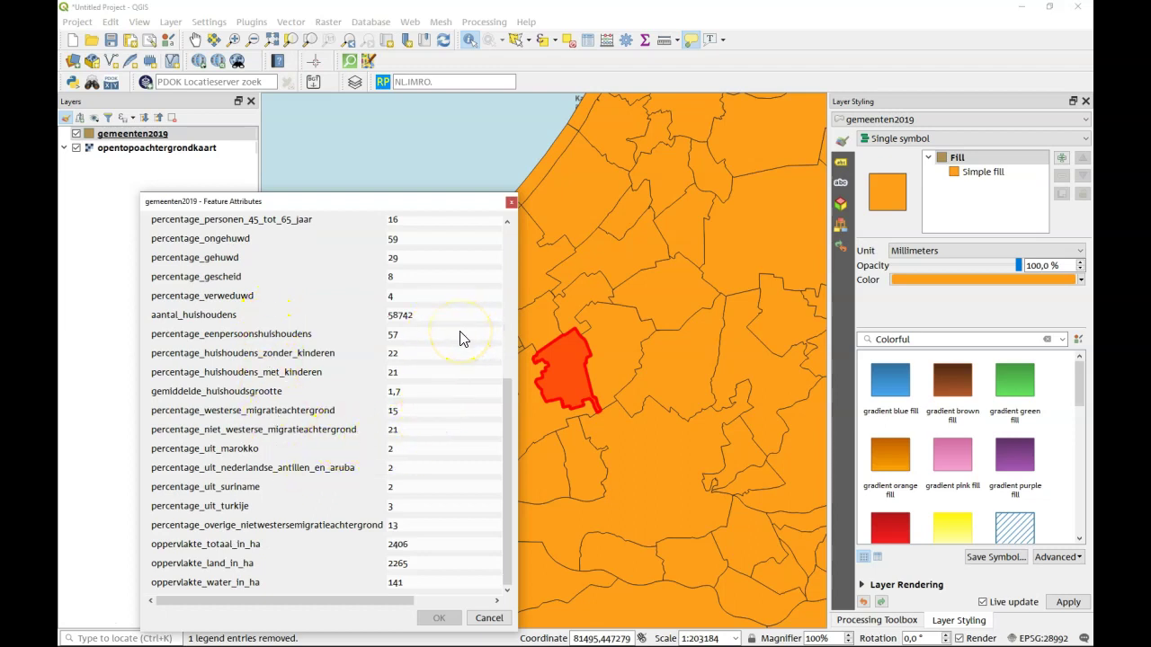
scroll(460, 336, up, 5)
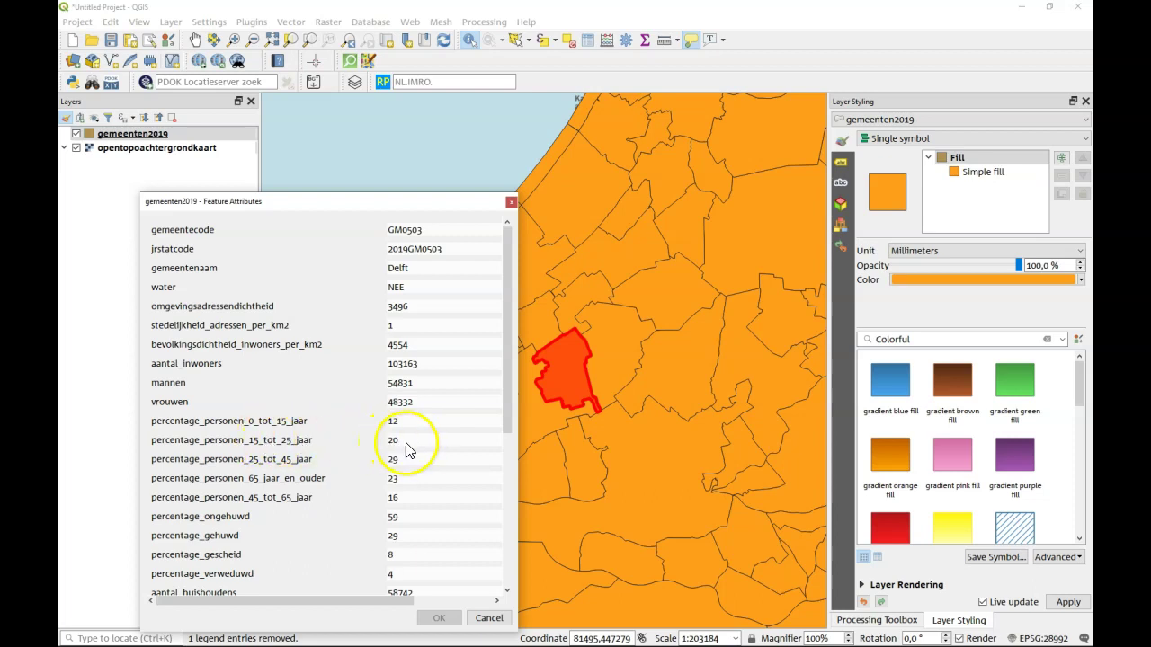
click(510, 203)
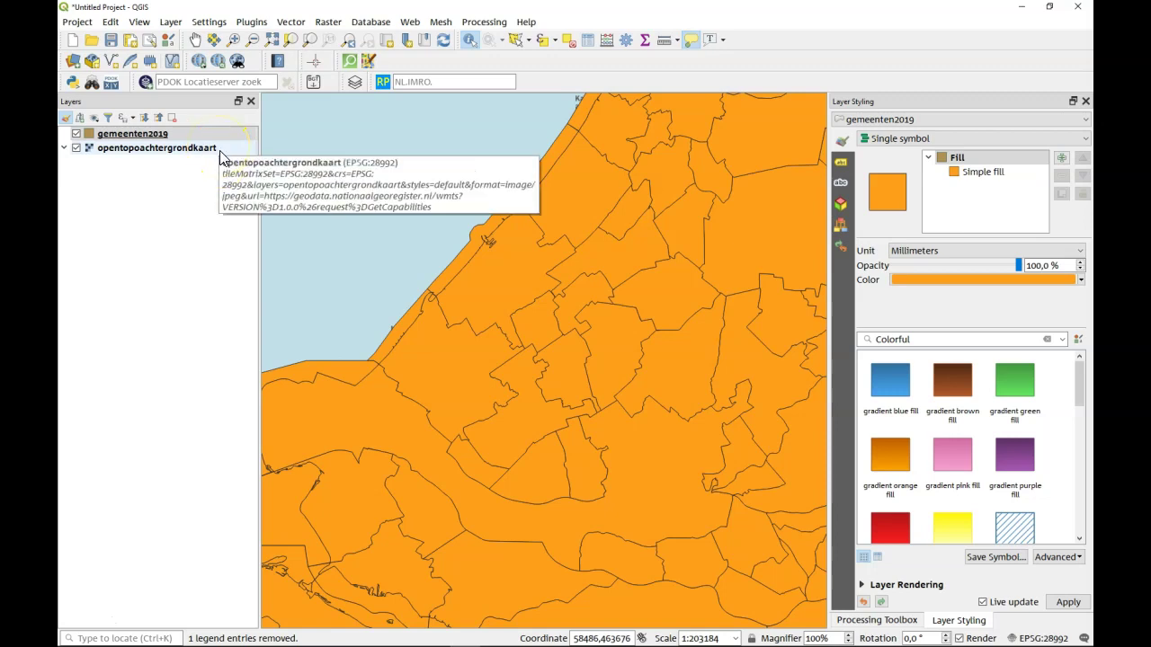
click(145, 82)
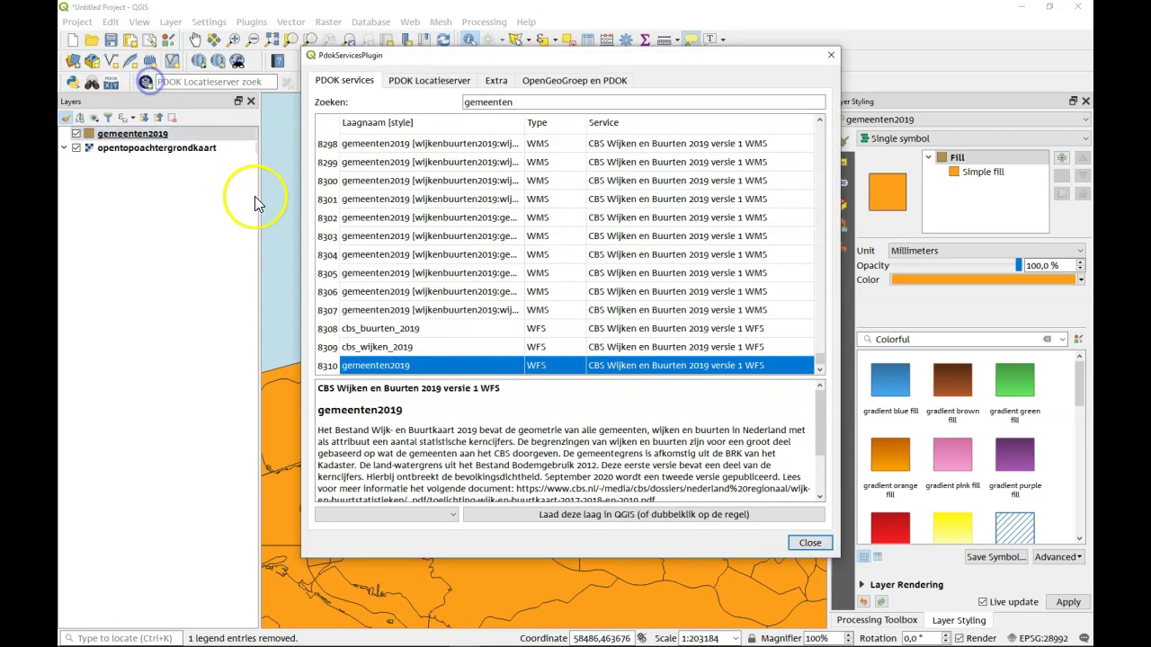
scroll(461, 180, up, 15)
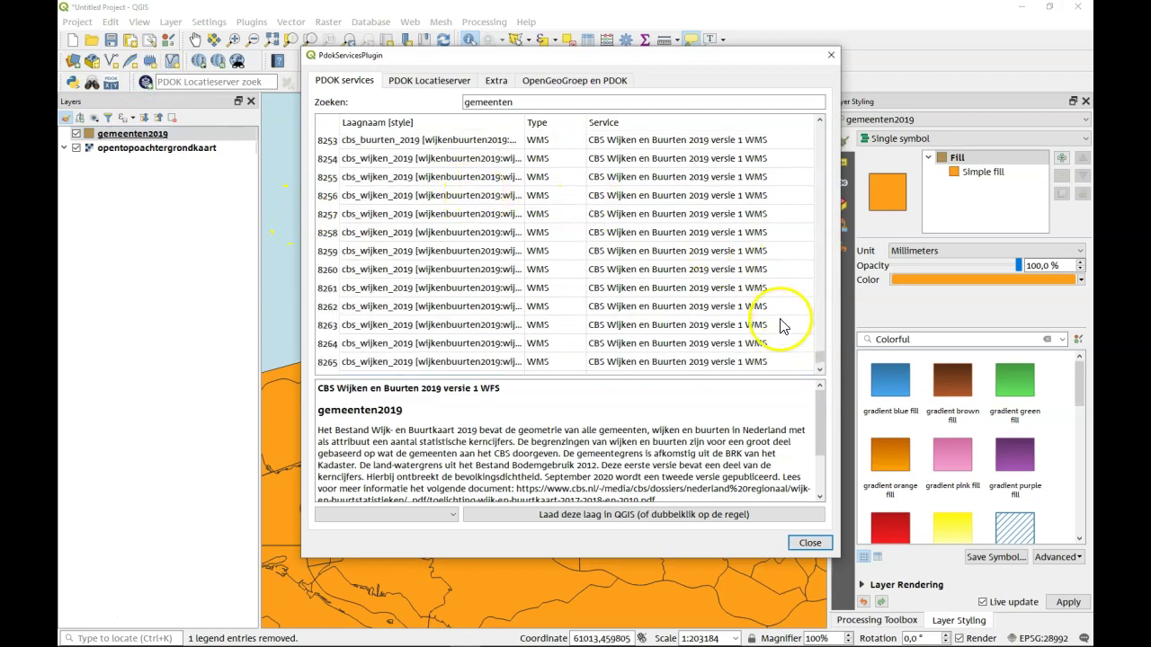
drag(822, 358, 833, 99)
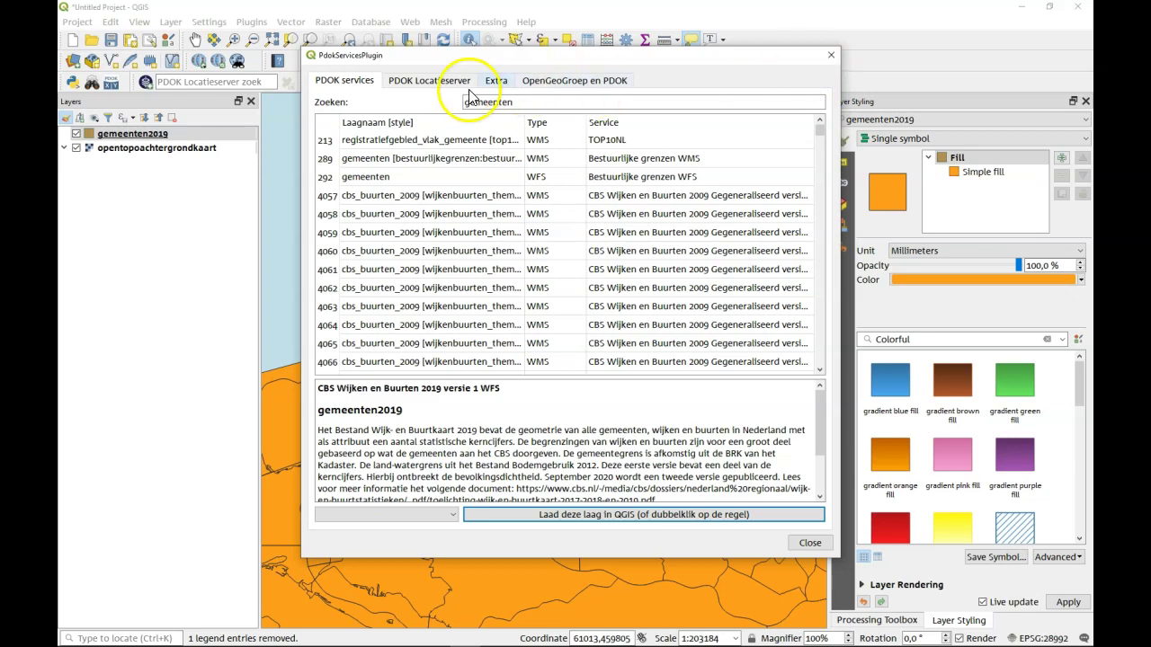
click(831, 58)
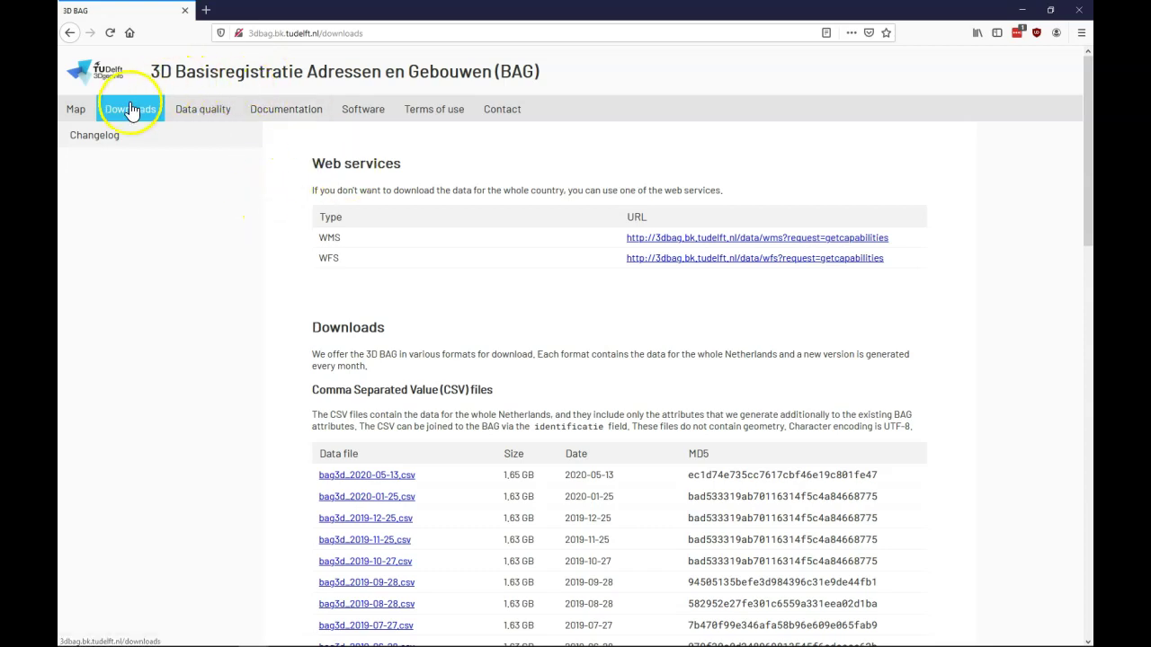
Review the 3D BAG downloads page's Web services and CSV download sections.
click(375, 32)
click(224, 321)
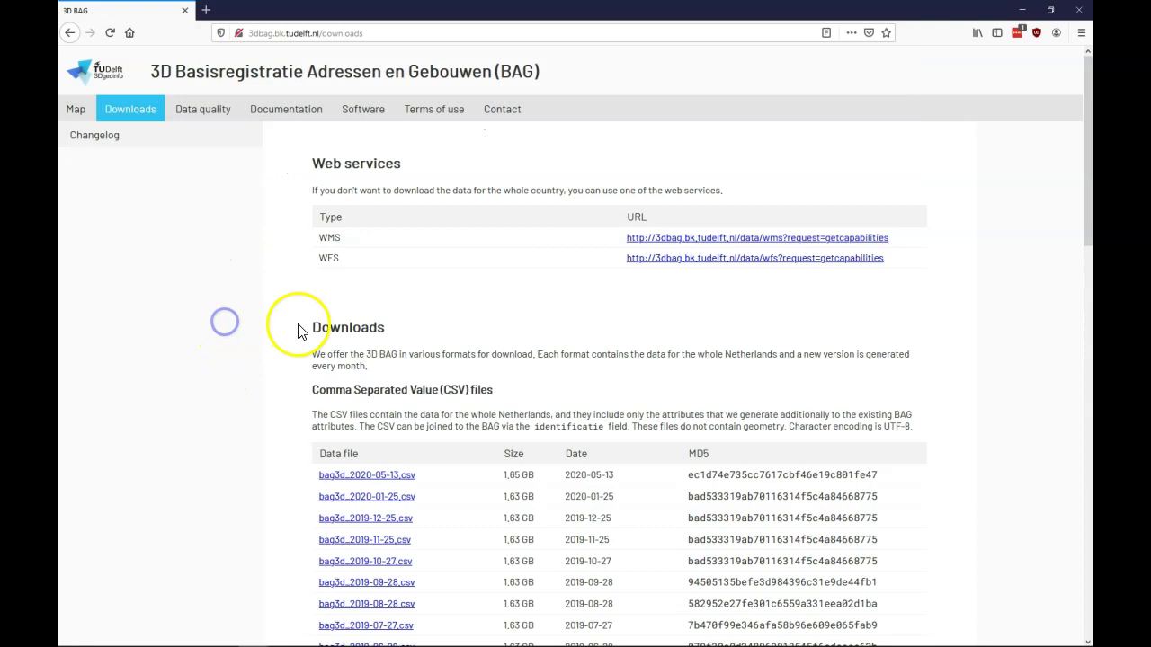
scroll(267, 410, down, 4)
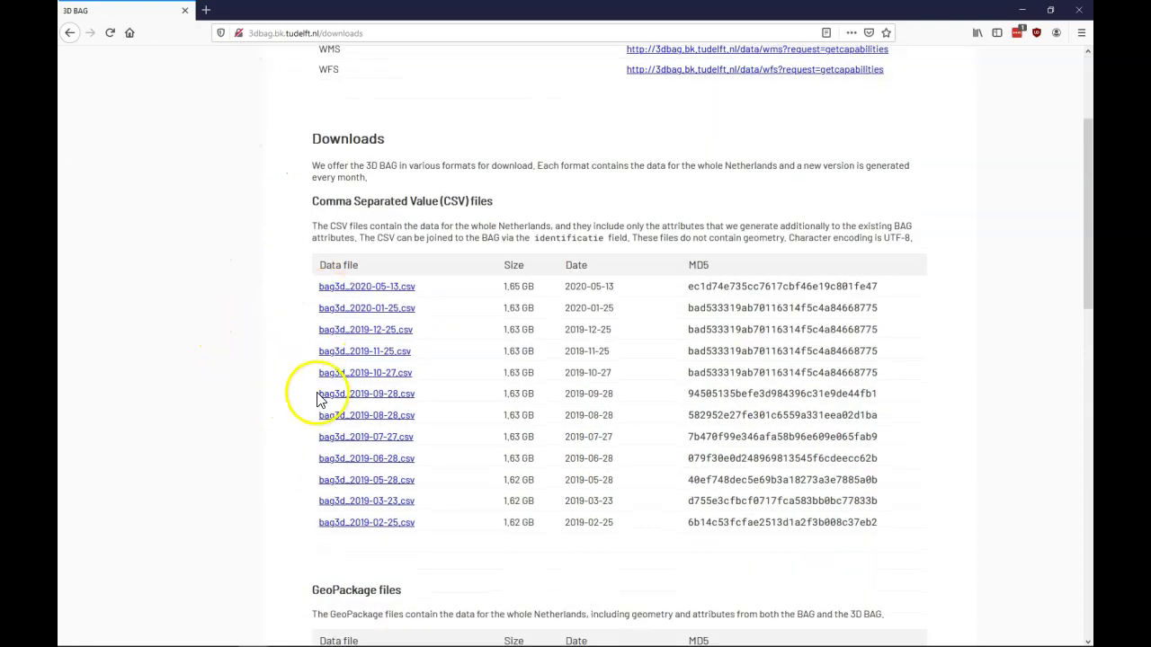
scroll(239, 476, up, 4)
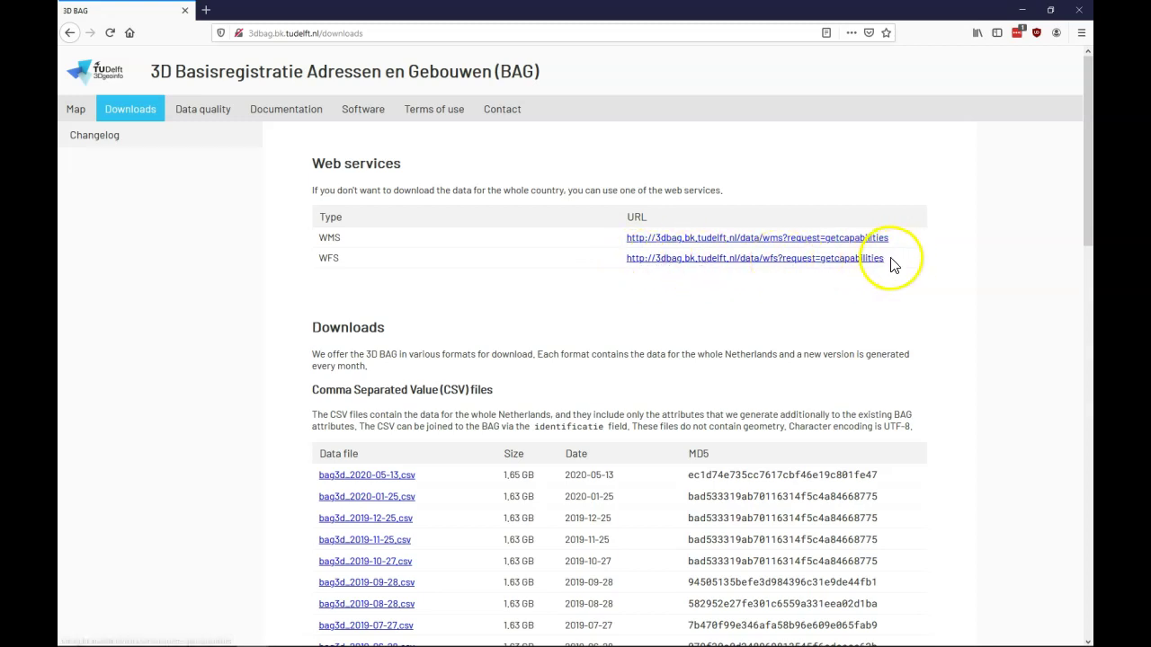
Open the 3D BAG WFS GetCapabilities XML document and scroll through it.
click(780, 264)
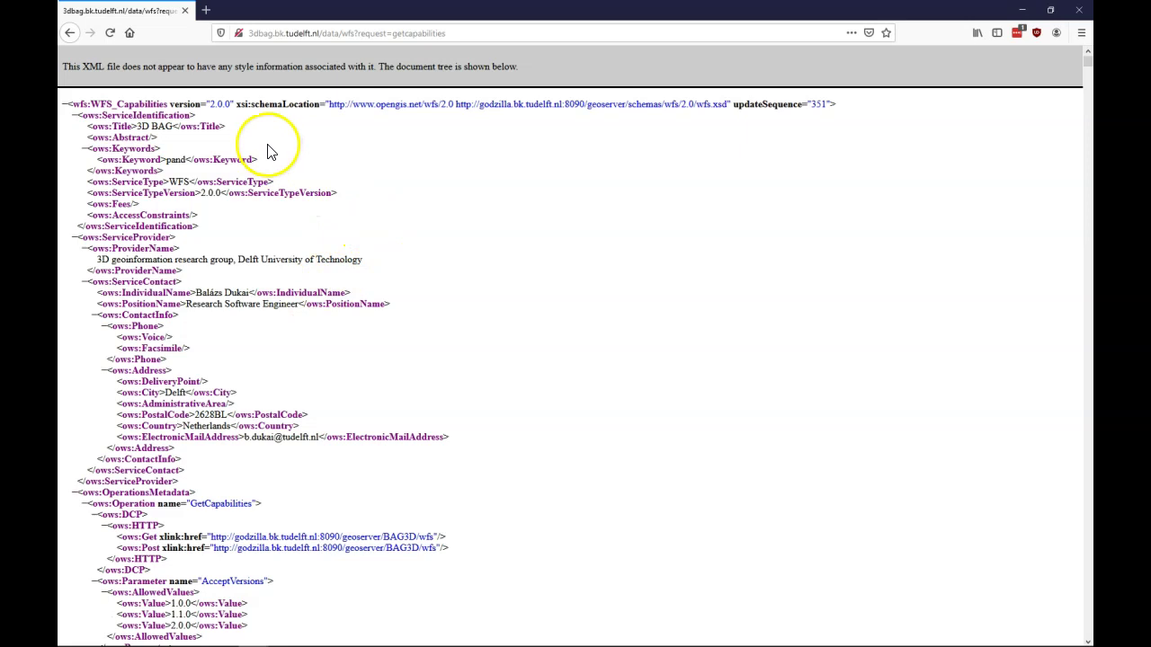
scroll(278, 343, down, 5)
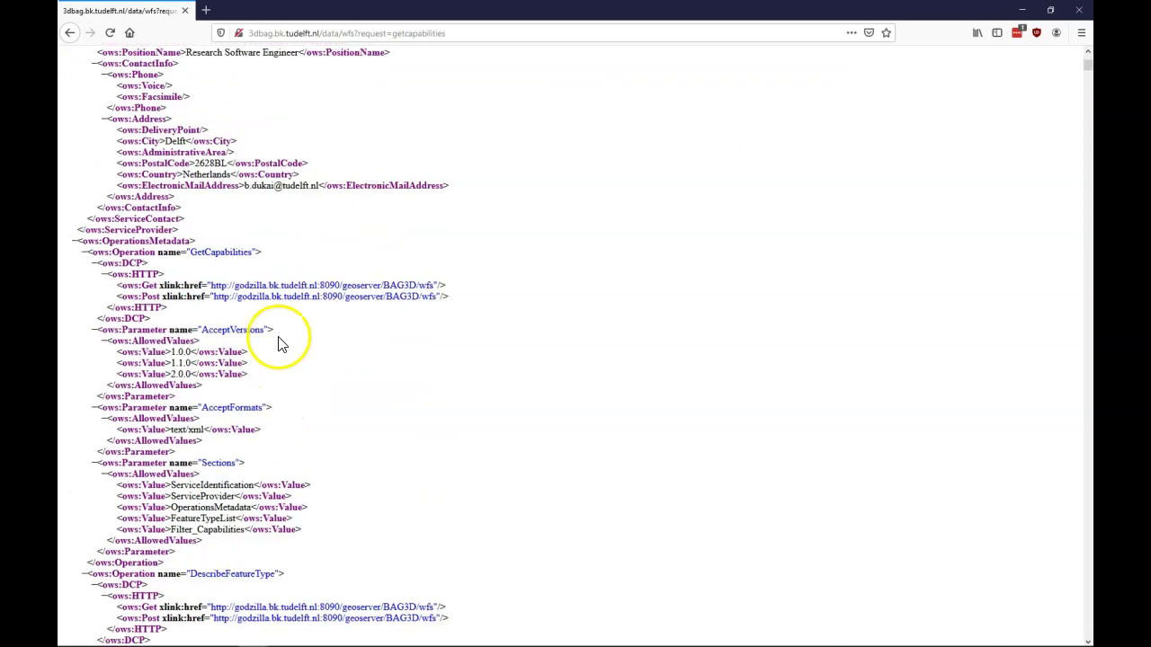
scroll(270, 442, down, 4)
scroll(260, 423, up, 10)
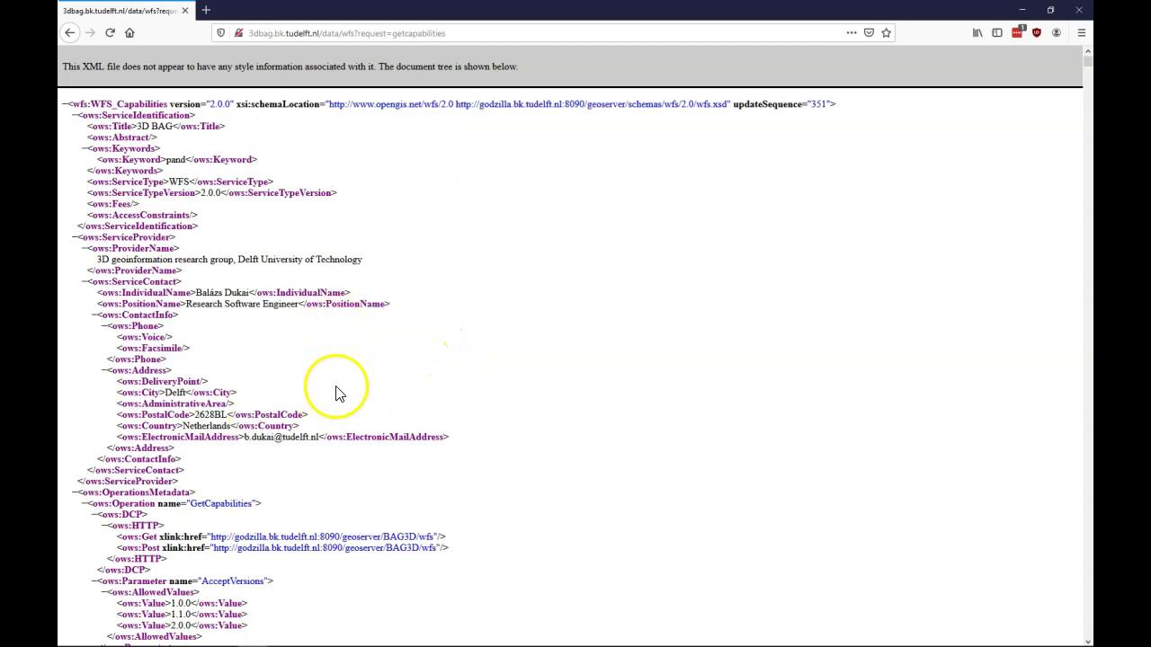
click(370, 167)
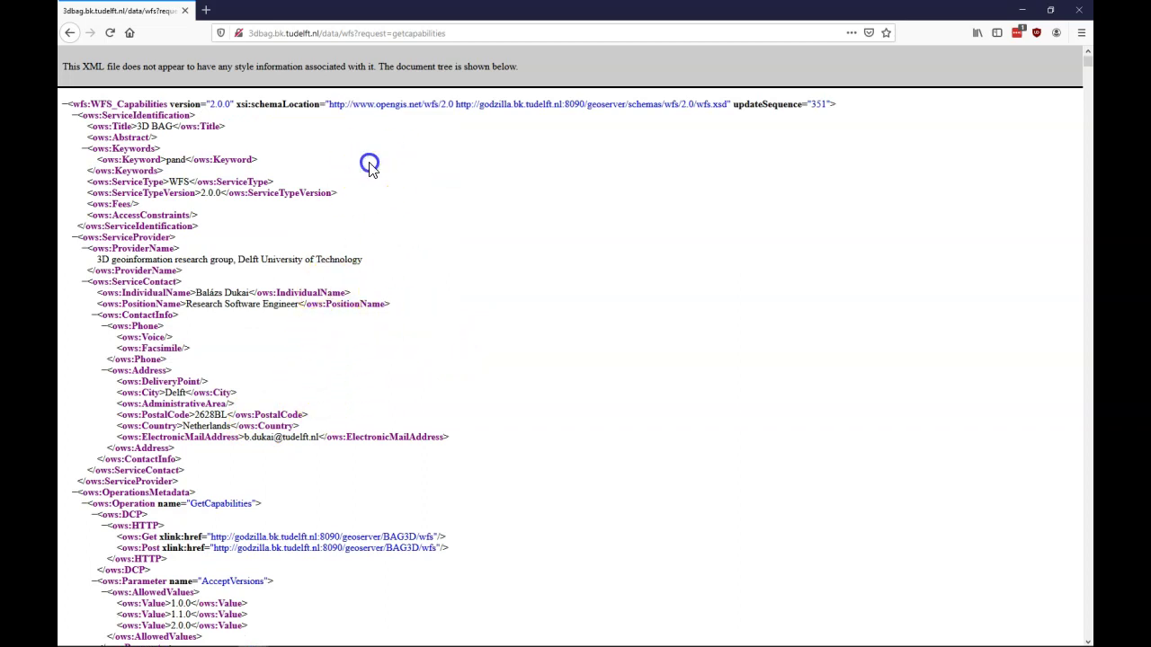
Select the capabilities document's address and switch back to QGIS.
click(347, 33)
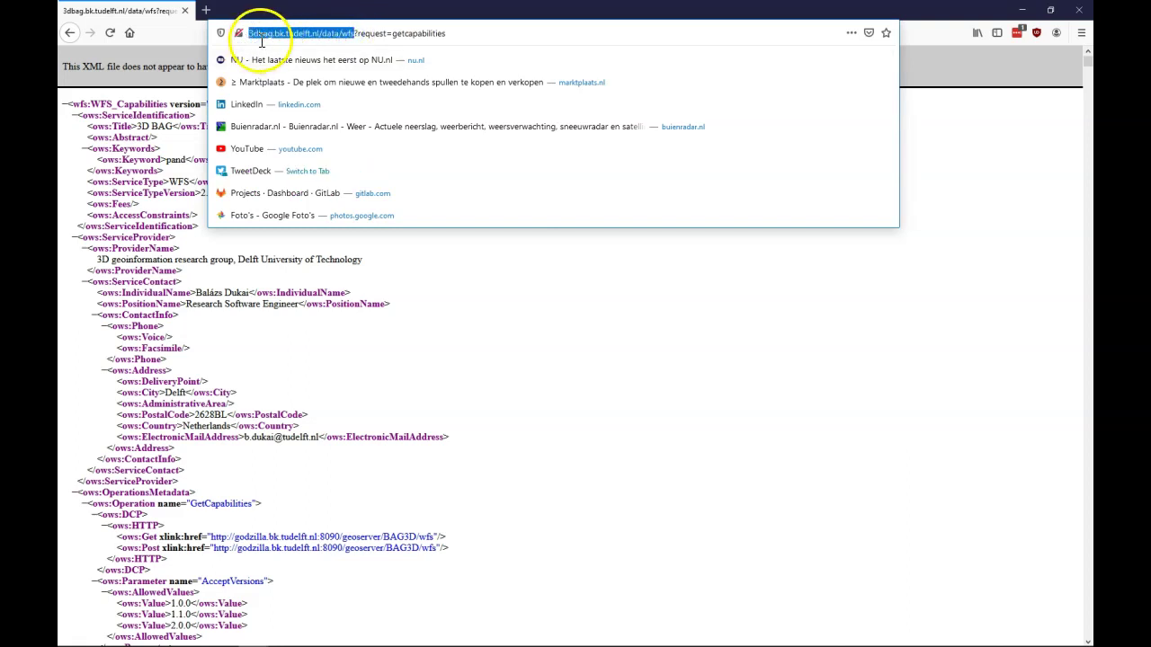
click(510, 270)
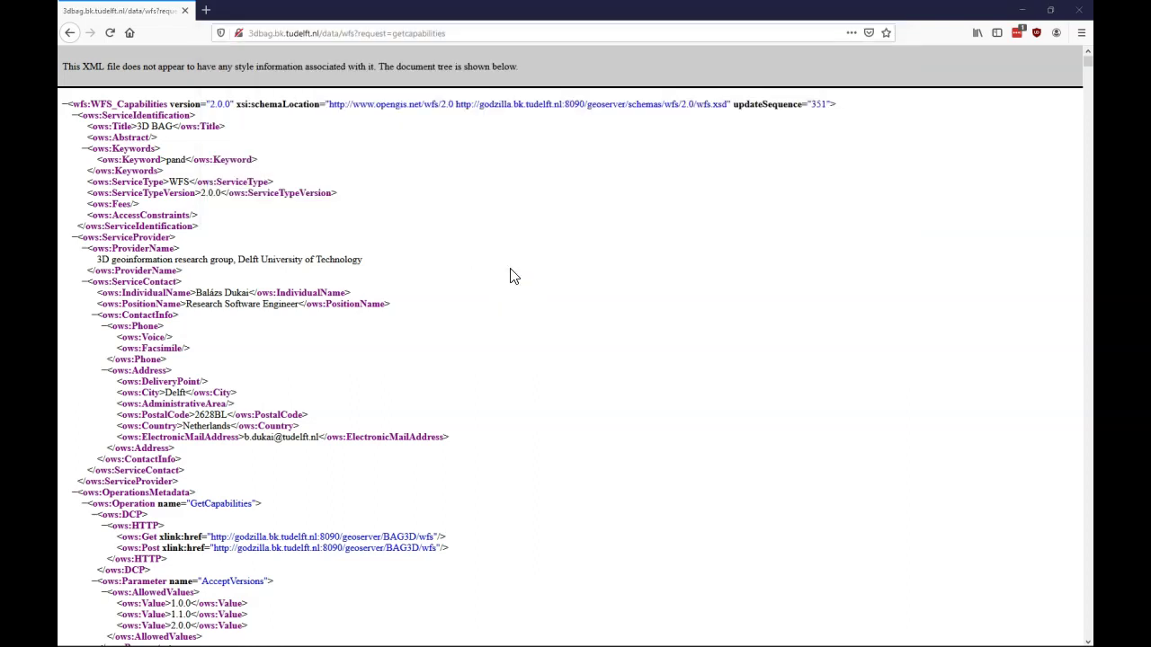
key(alt+Tab)
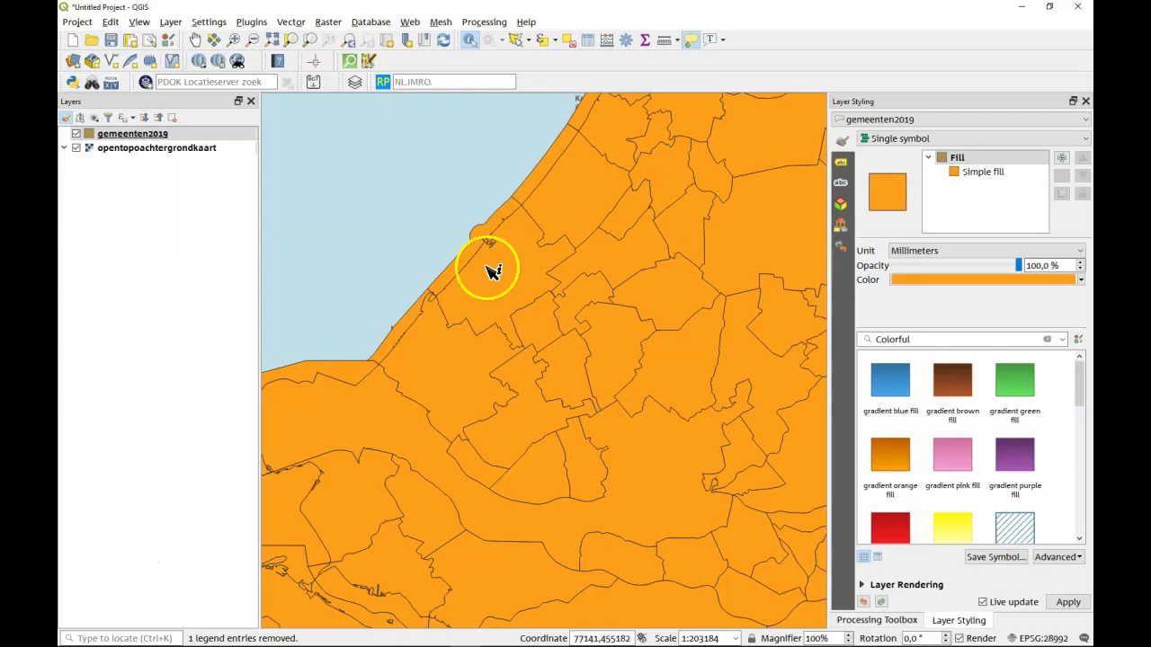
Deselect the gemeenten2019 layer and open the Layer menu's add-layer commands.
click(210, 277)
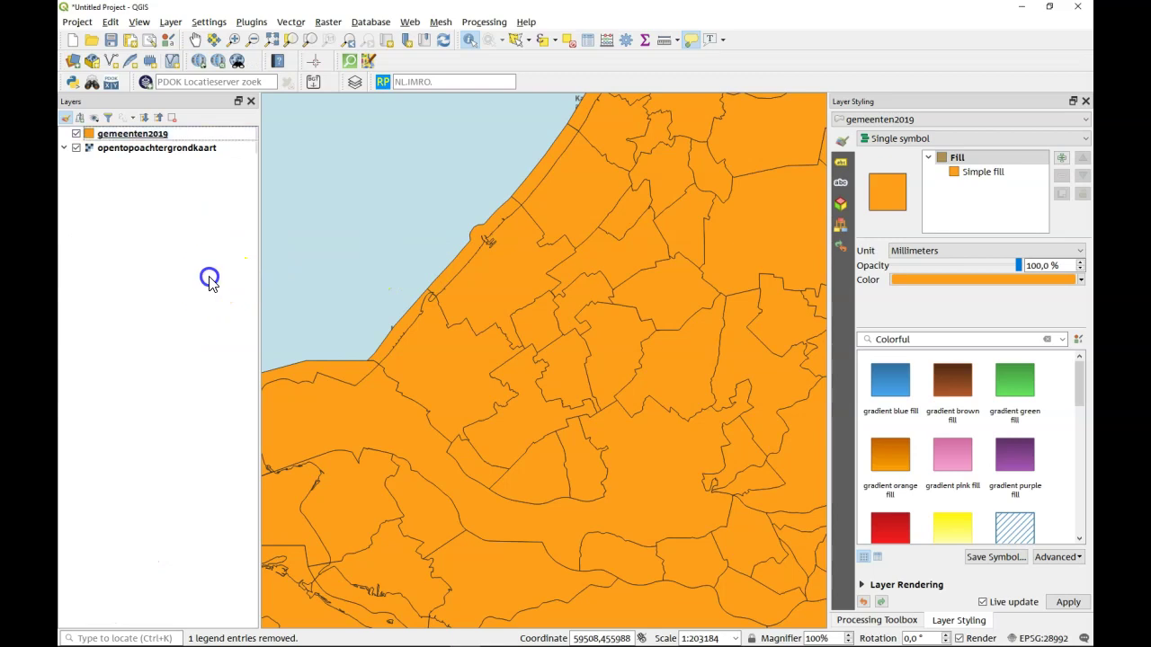
click(75, 63)
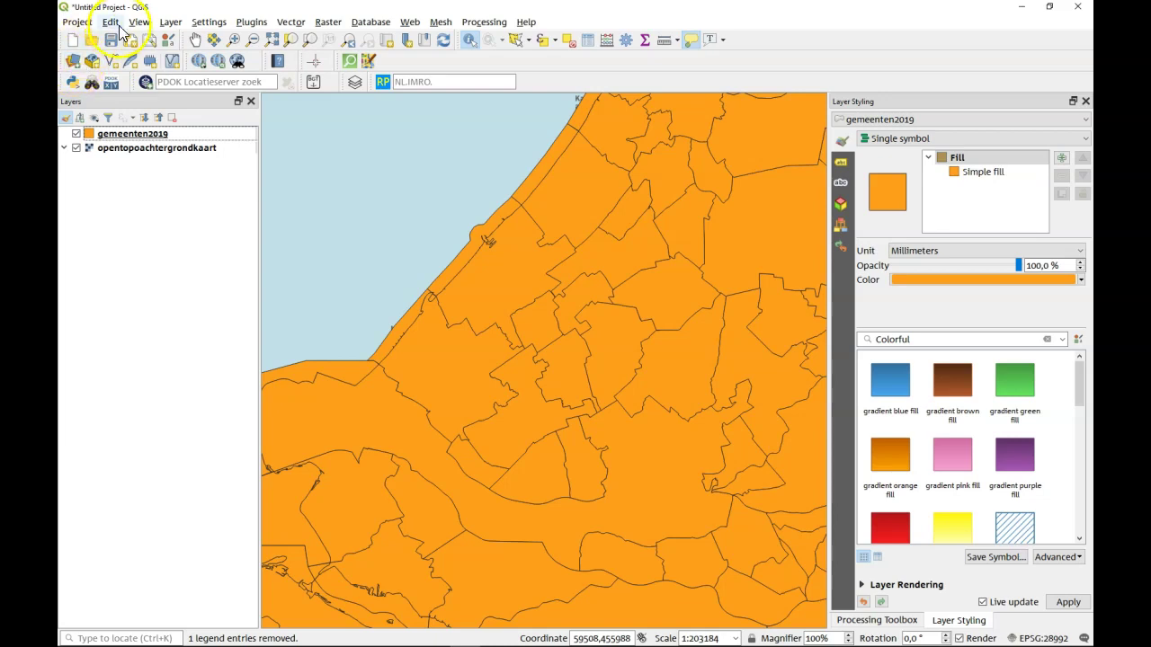
click(170, 22)
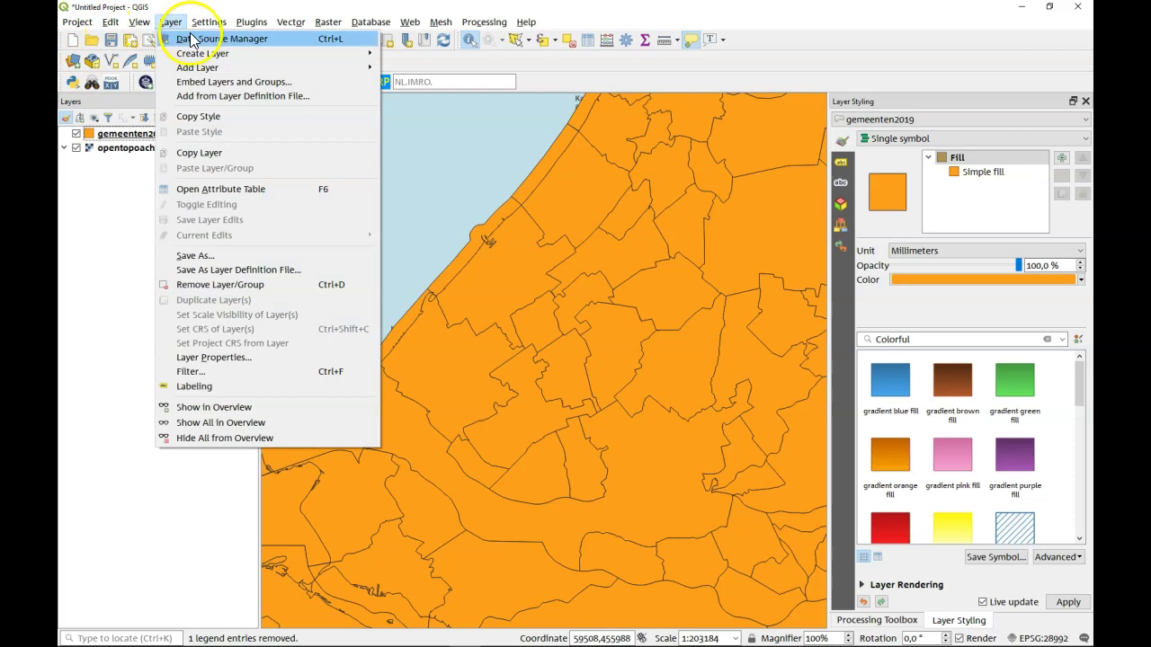
Open the Data Source Manager's WFS / OGC API page, check saved connections, and create a new one.
click(288, 45)
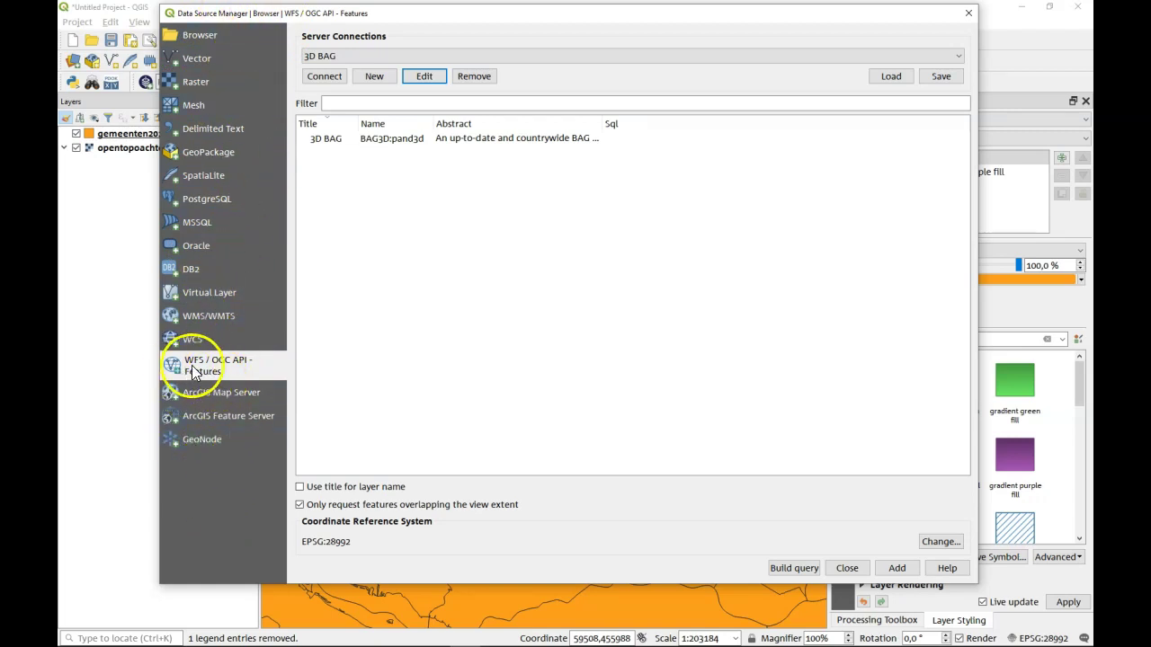
click(495, 56)
click(509, 240)
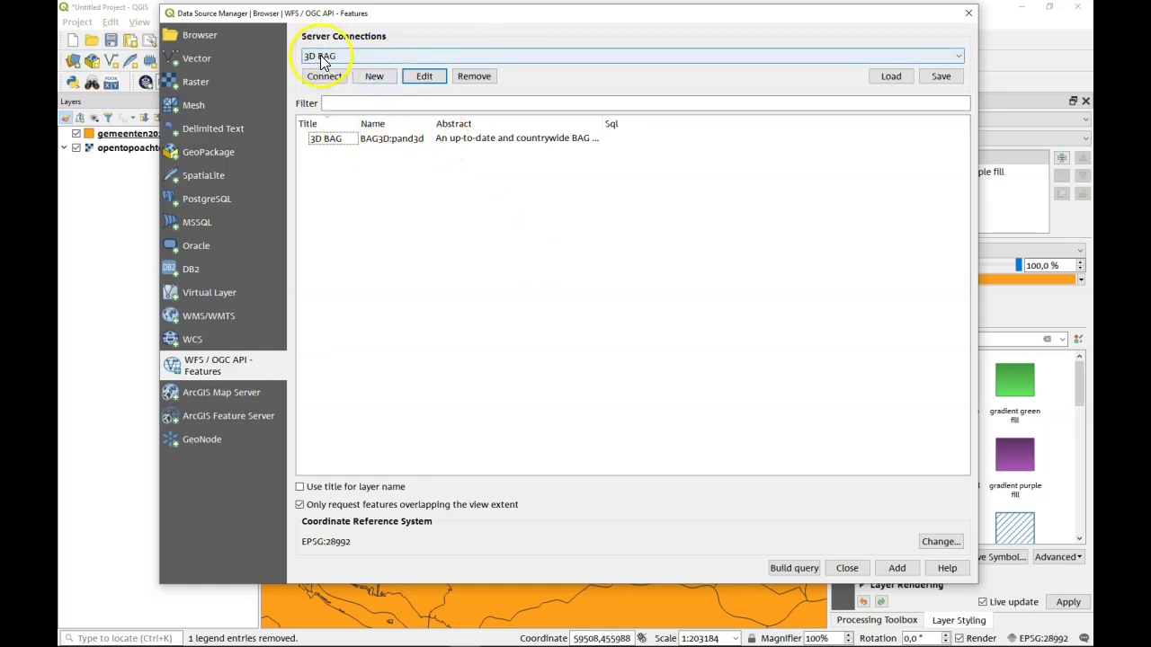
click(374, 77)
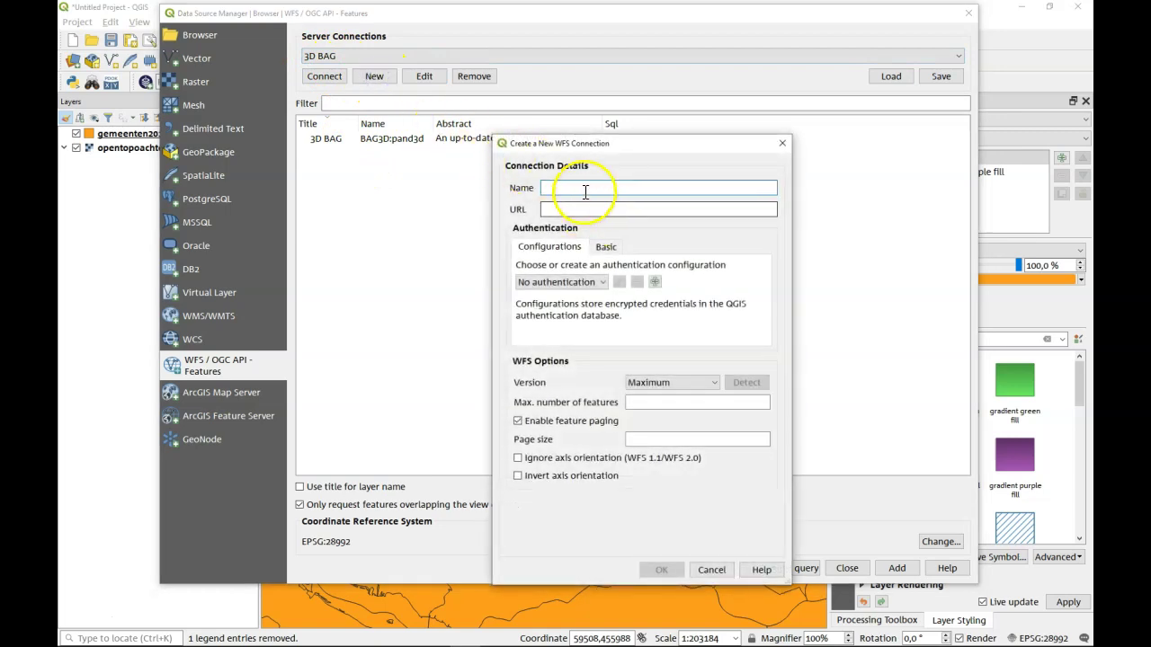
click(578, 187)
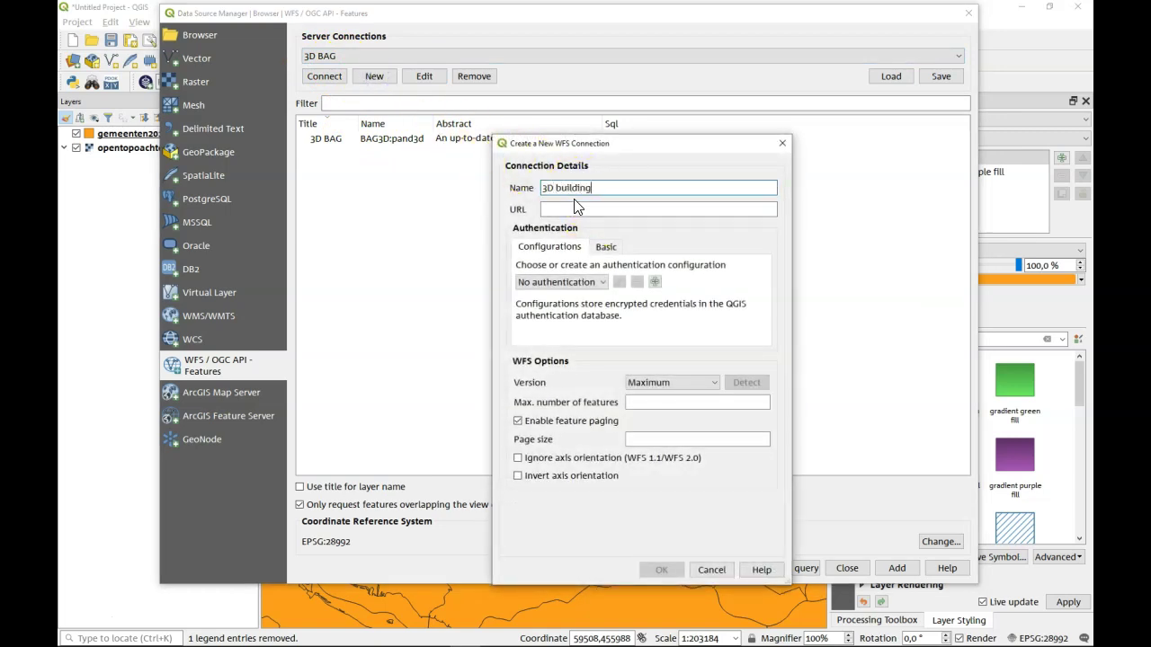
click(583, 212)
text(http://3dbag.bk.tudelft.nl/data/wfs)
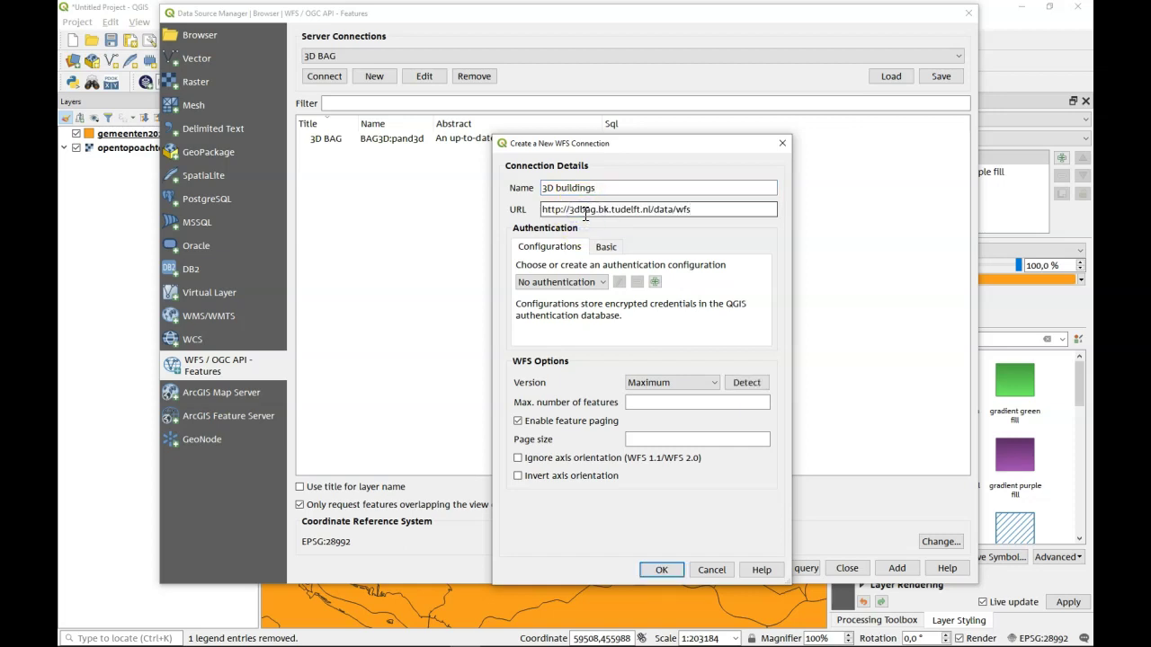
click(674, 212)
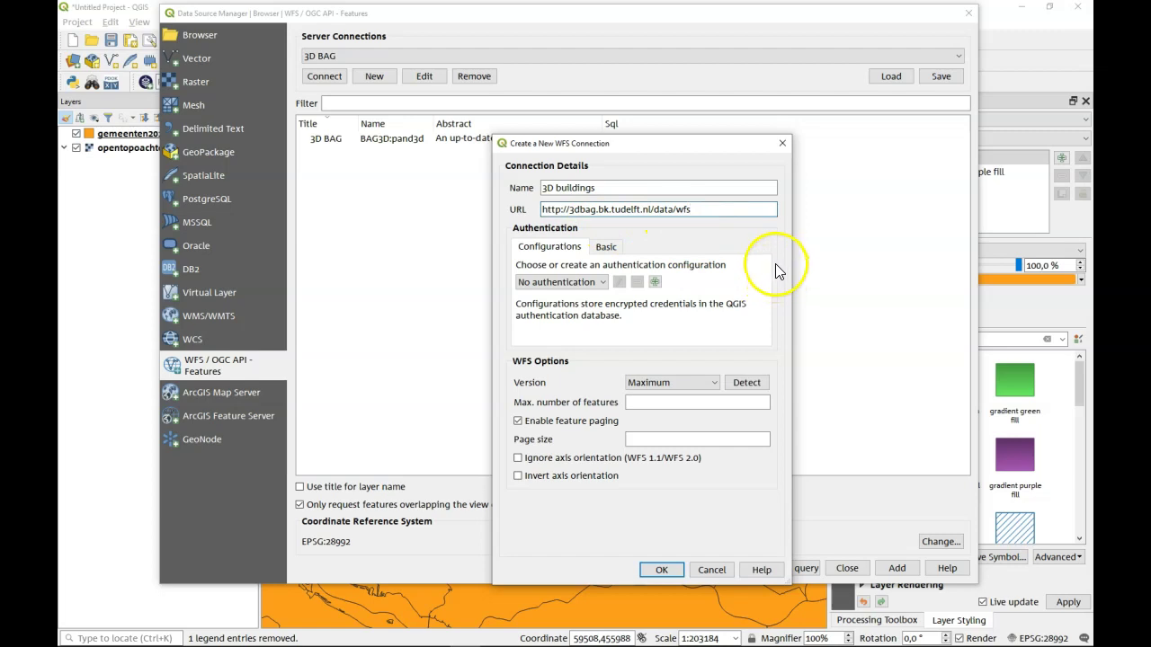
click(663, 569)
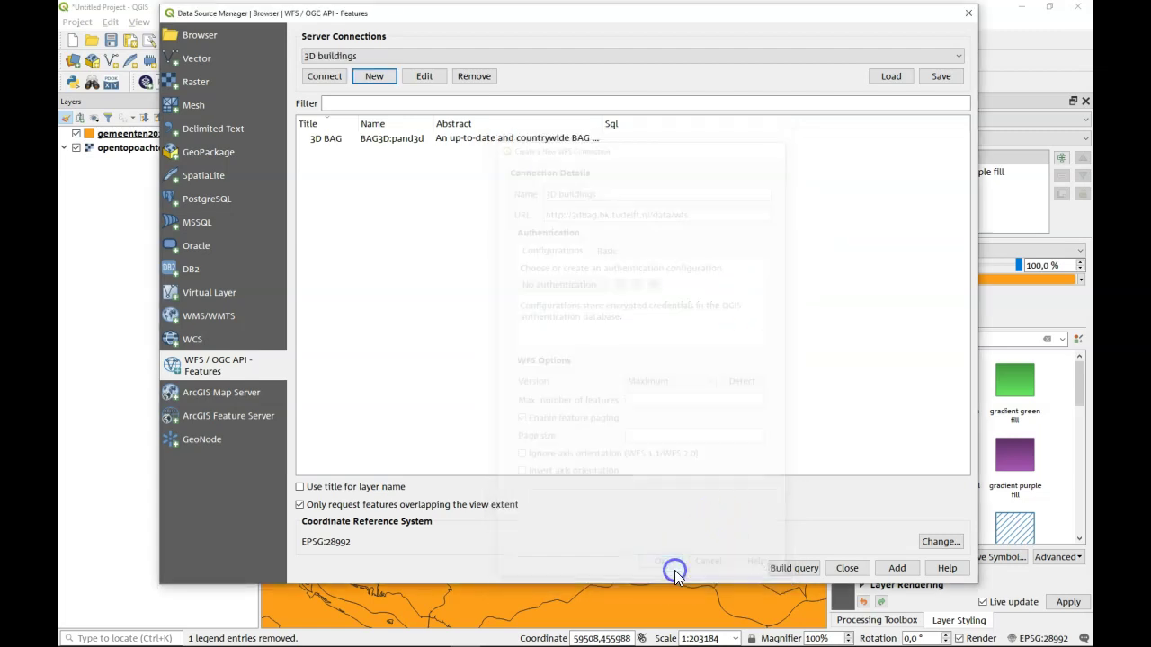
Connect to the 3D buildings WFS, read the BAG3D:pand3d title and abstract, and close without adding.
click(316, 75)
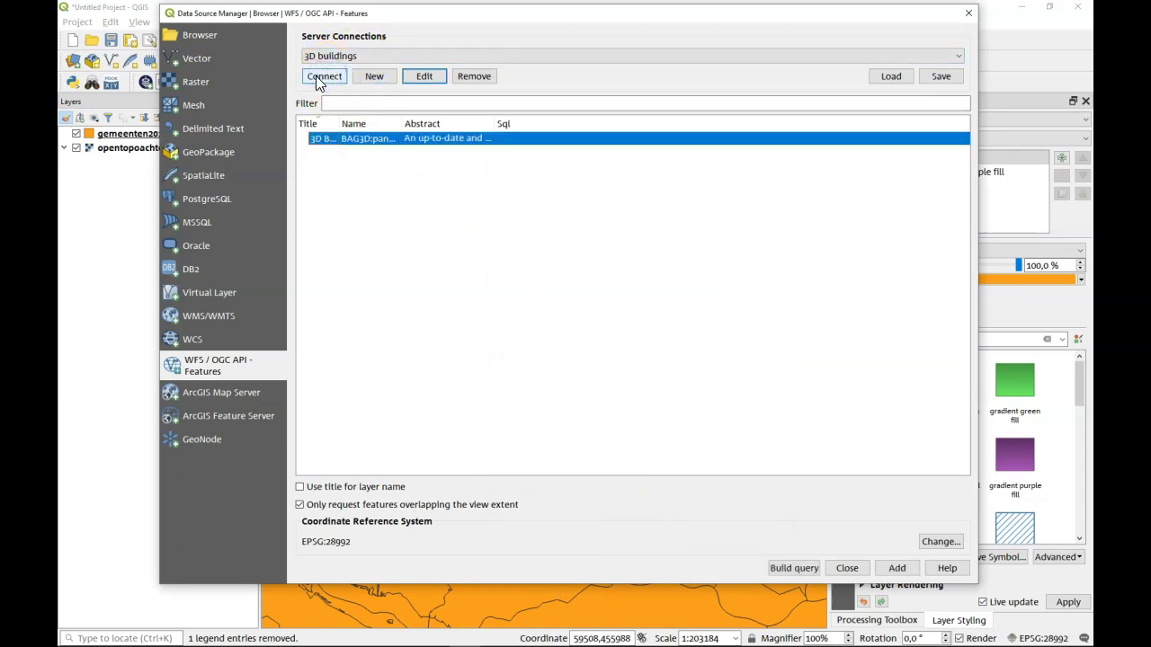
drag(340, 124, 449, 118)
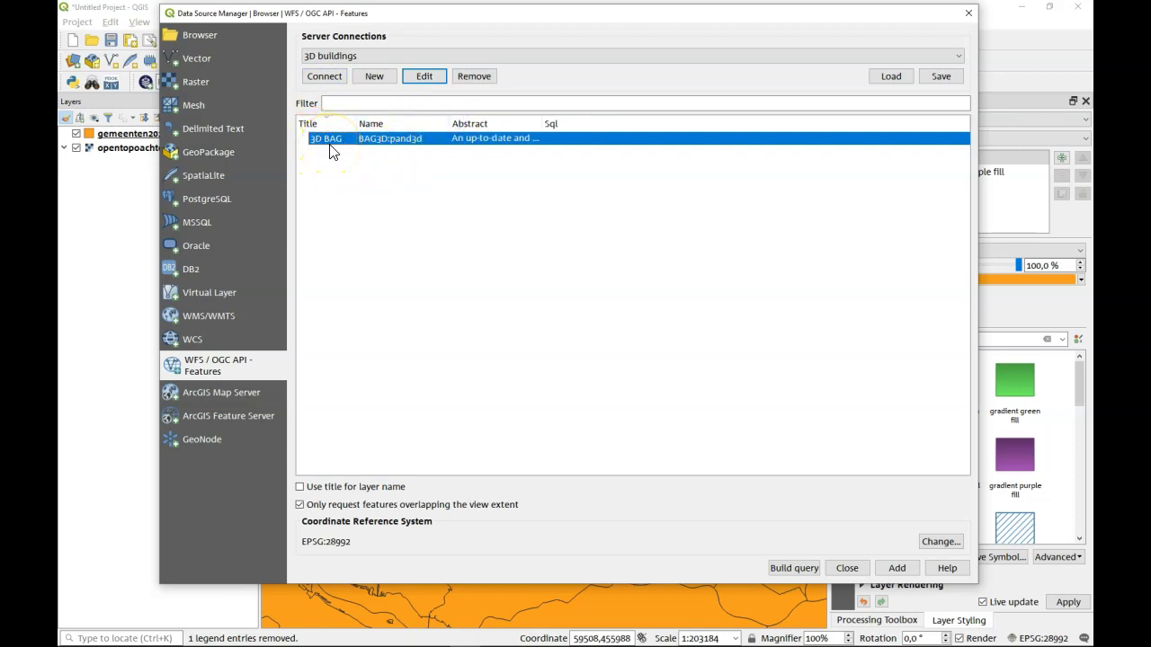
double_click(541, 124)
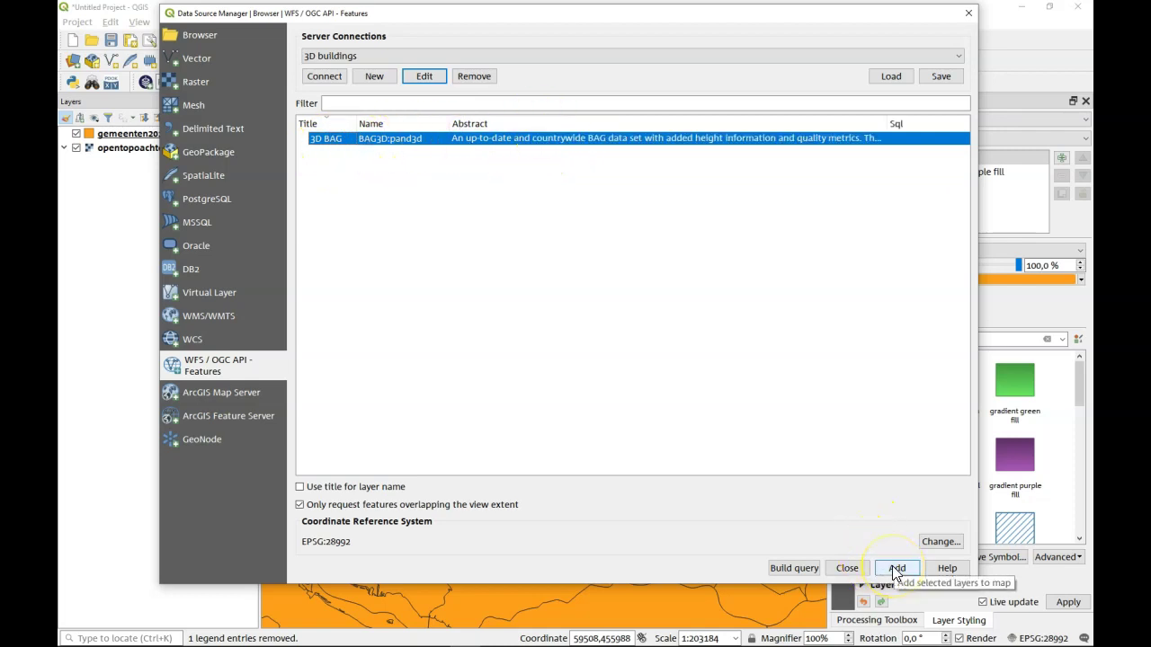
click(845, 566)
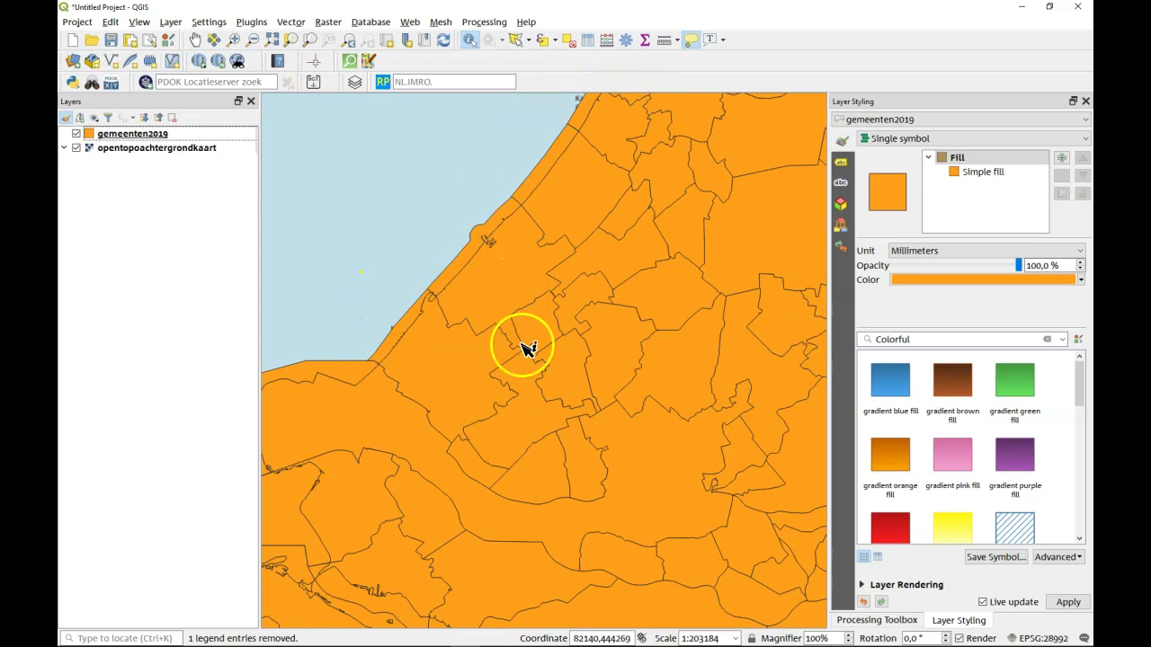
Switch off gemeenten2019 and zoom the topo basemap to about 1:1587 over TU Delft.
scroll(585, 385, up, 4)
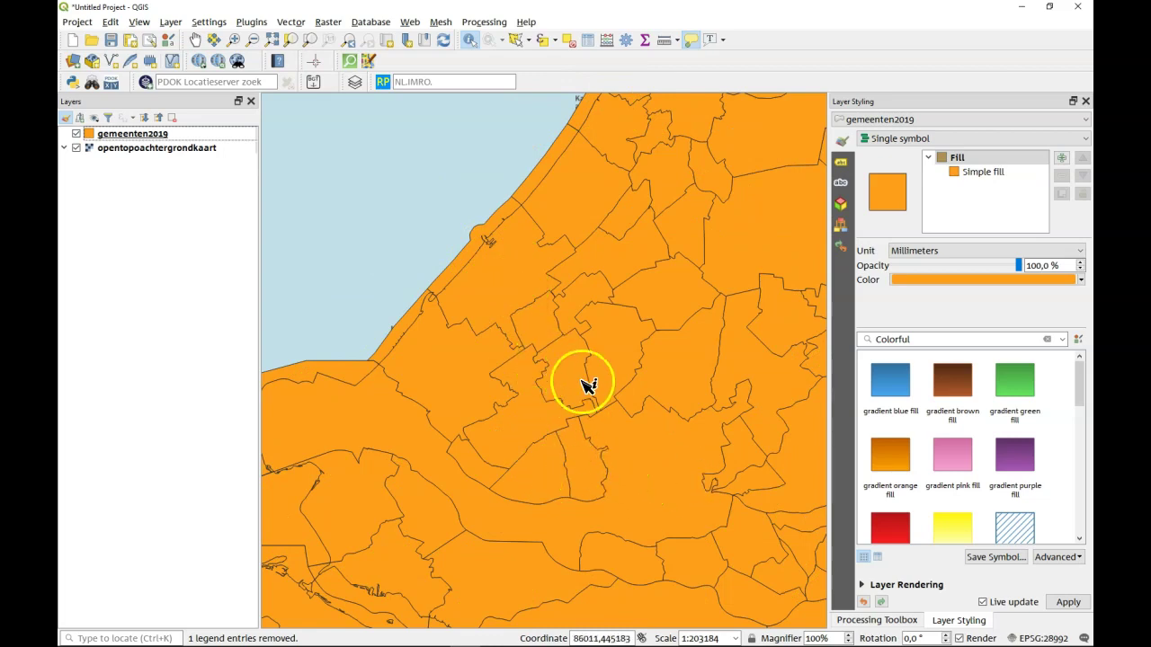
click(77, 133)
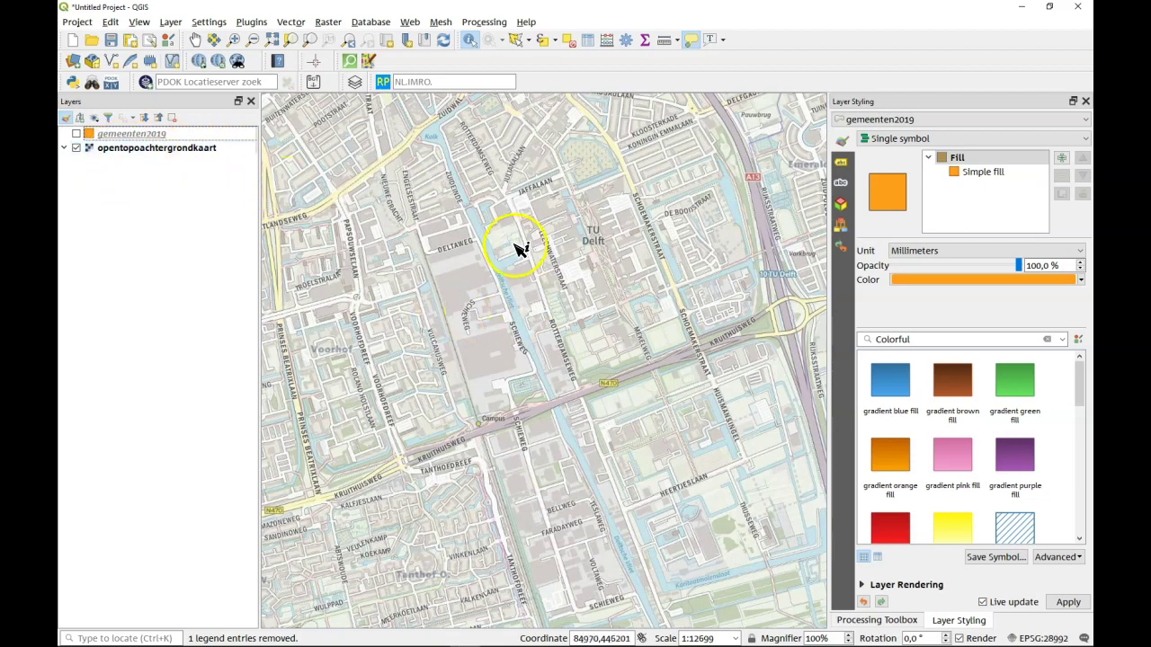
scroll(608, 375, down, 1)
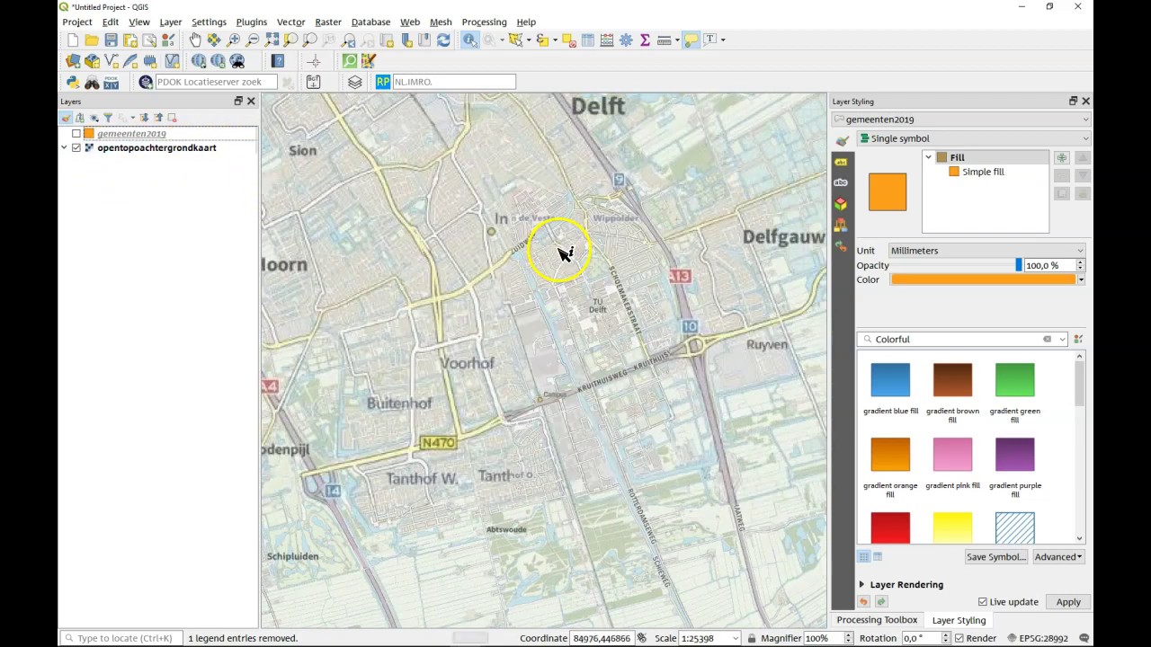
scroll(556, 253, up, 1)
scroll(663, 252, up, 2)
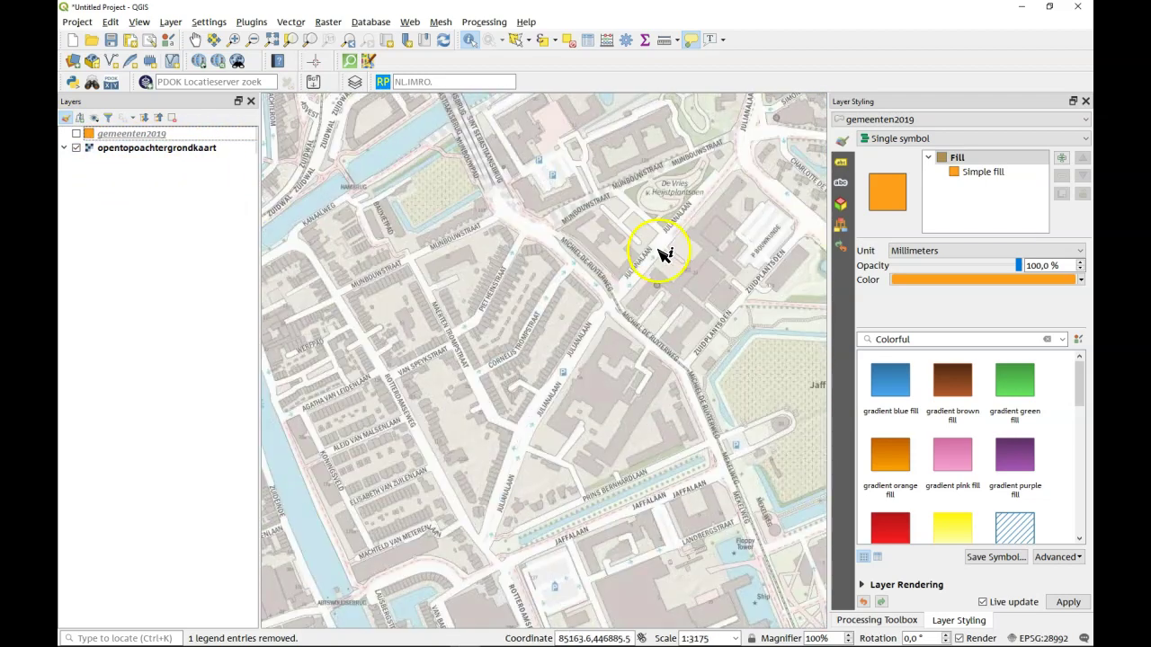
scroll(739, 254, up, 1)
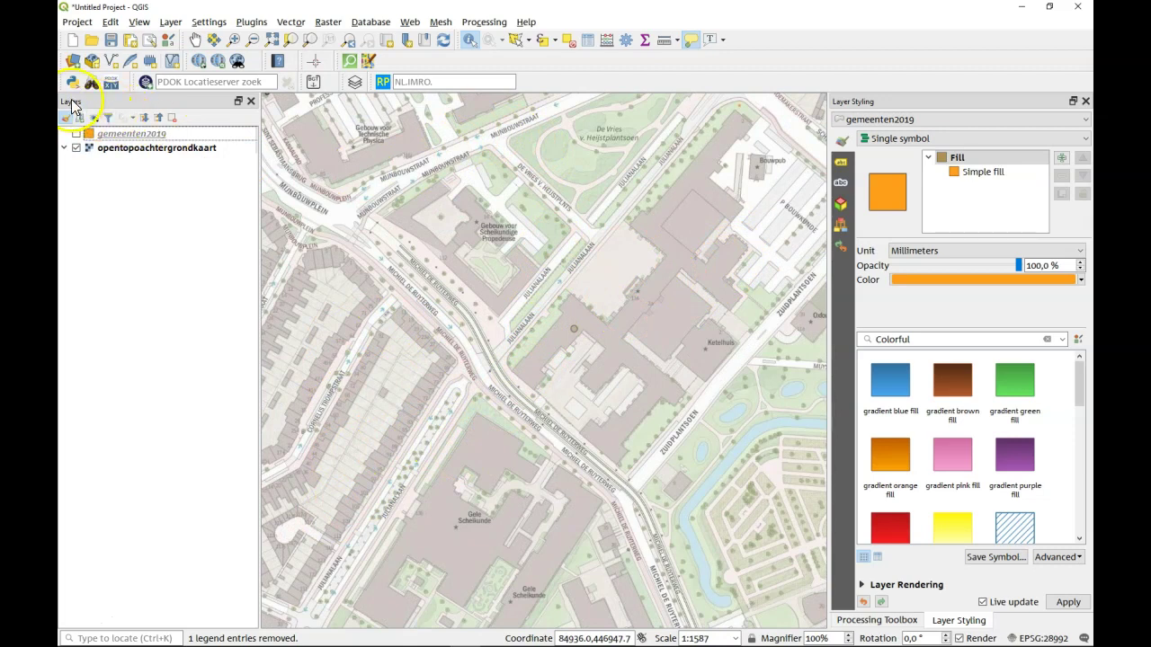
Add the BAG3D:pand3d 3D BAG layer from the Data Source Manager to the map.
click(72, 62)
click(320, 139)
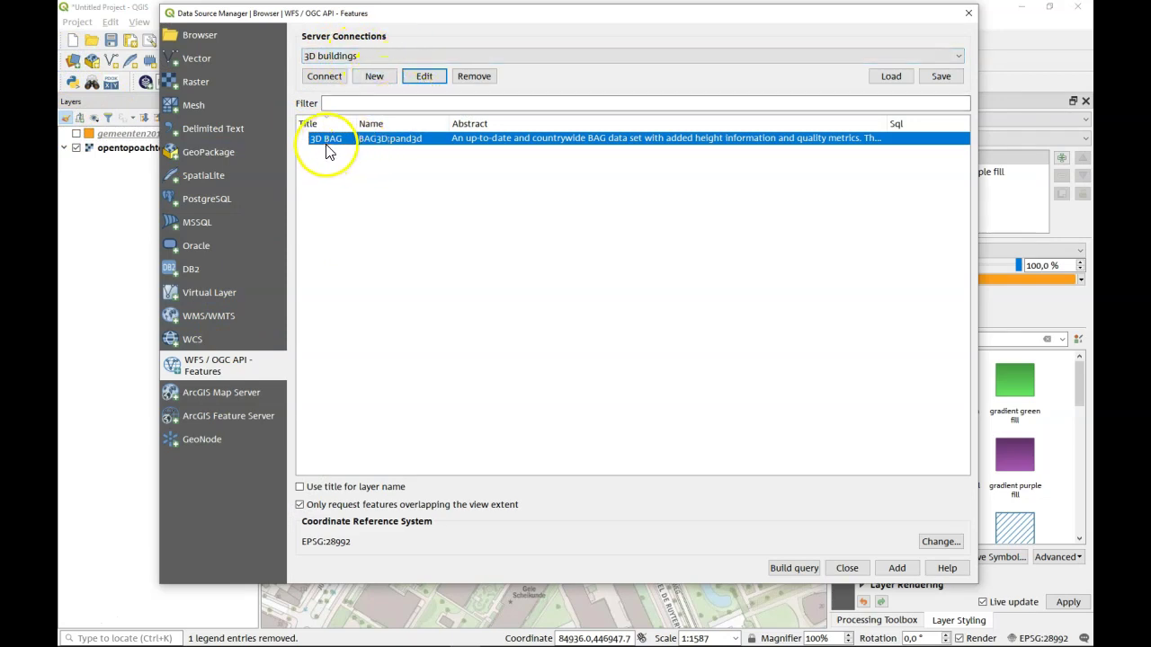
click(490, 146)
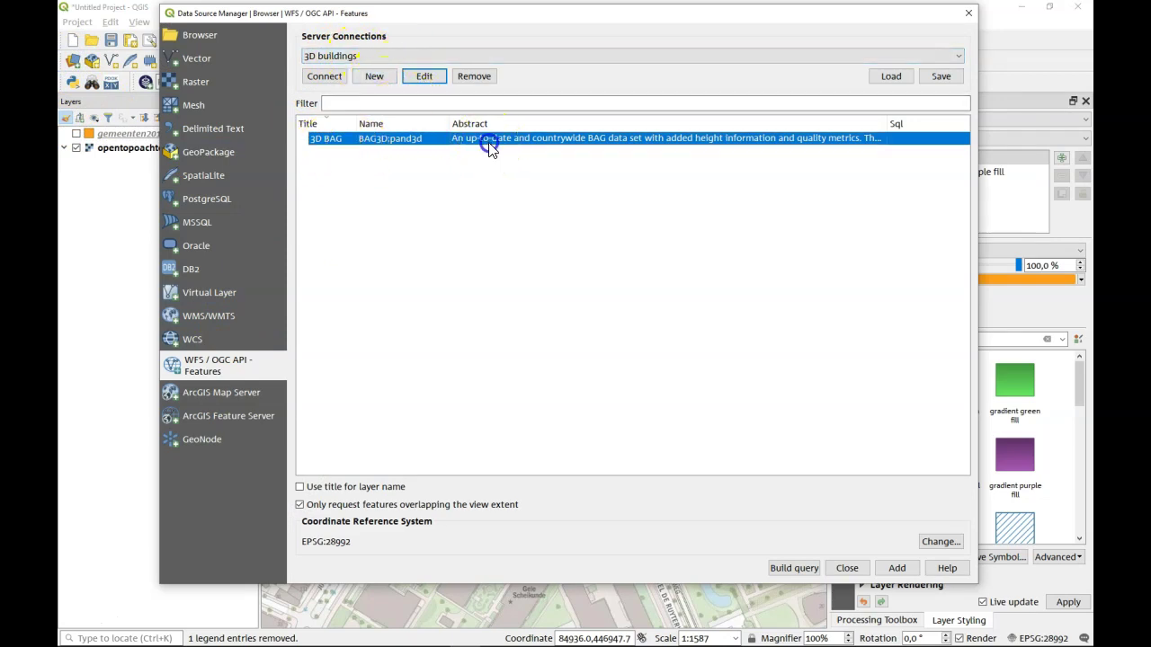
click(346, 145)
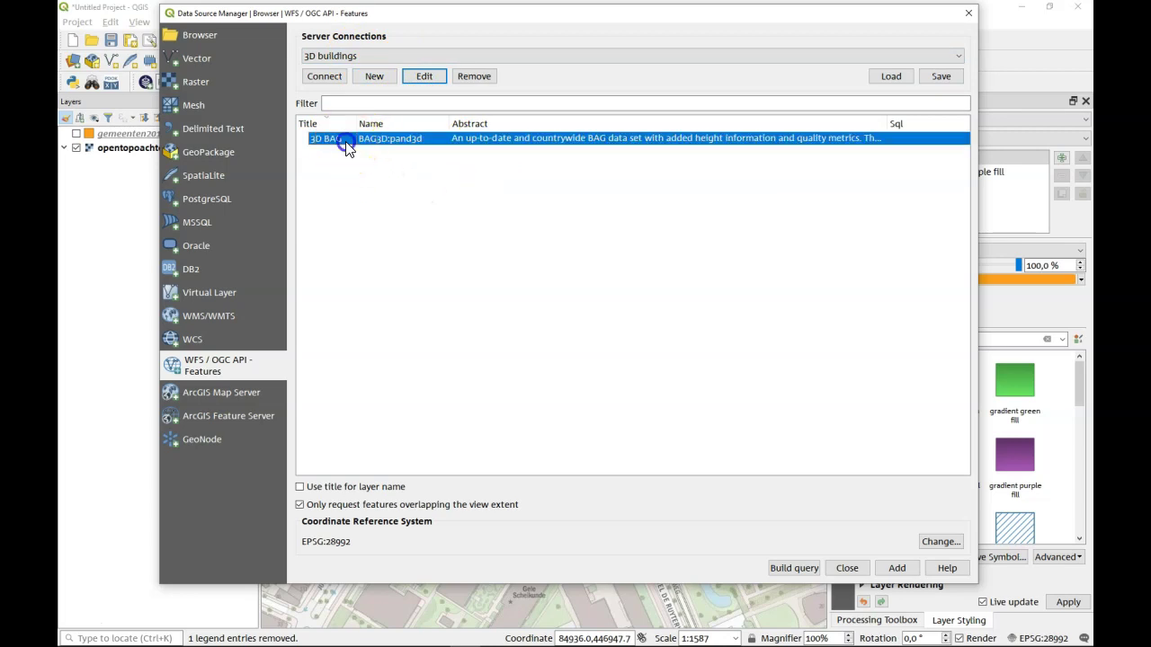
click(899, 572)
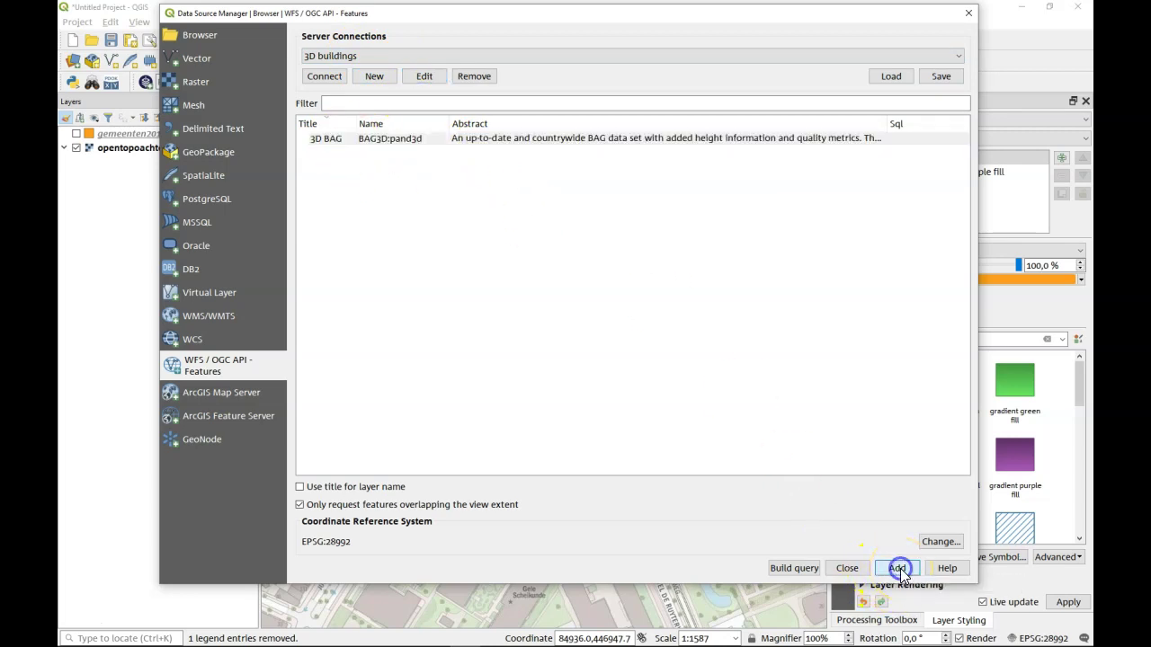
click(861, 572)
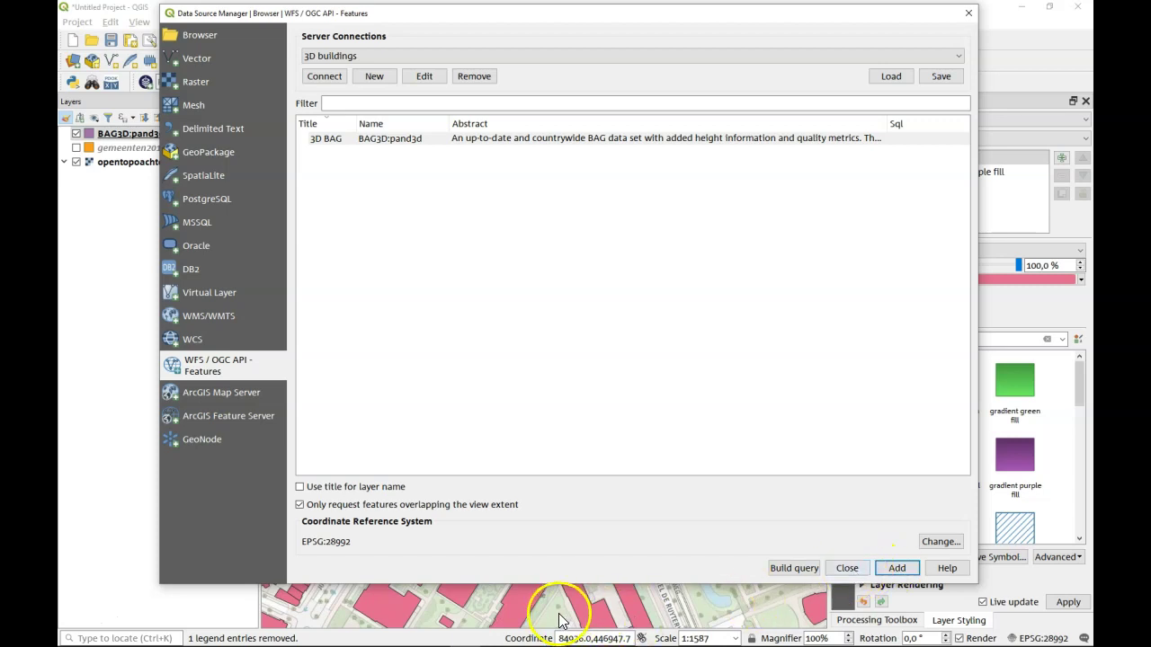
click(848, 568)
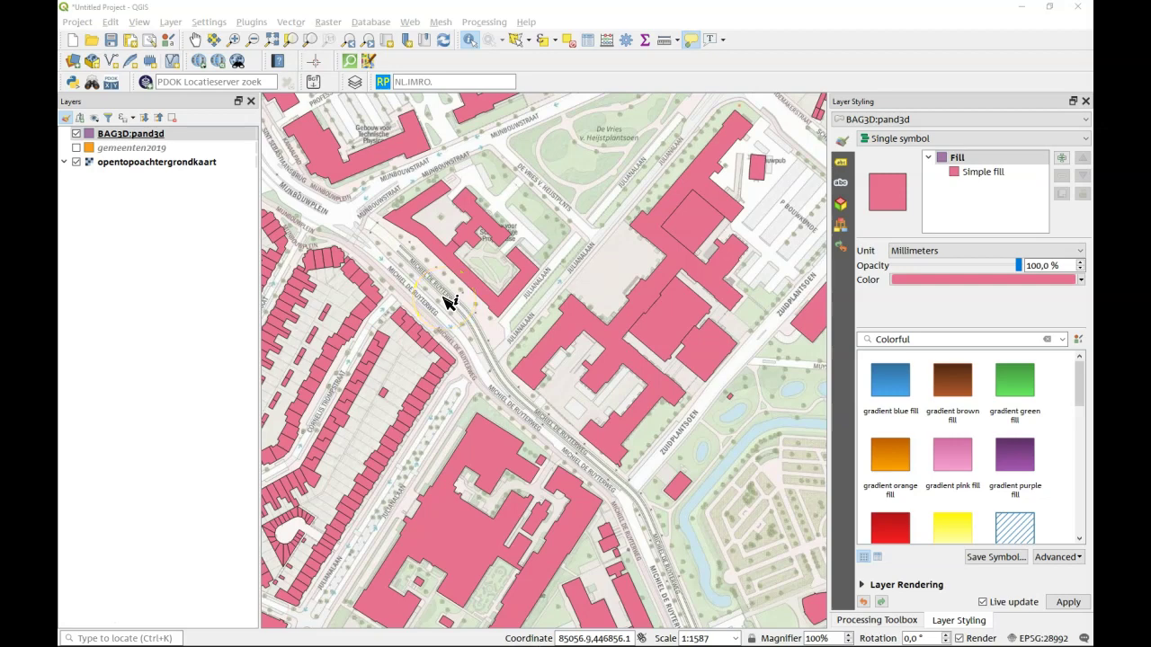
Switch to Firefox and open the 3D BAG documentation page, scrolling down to the attributes.
key(alt+Tab)
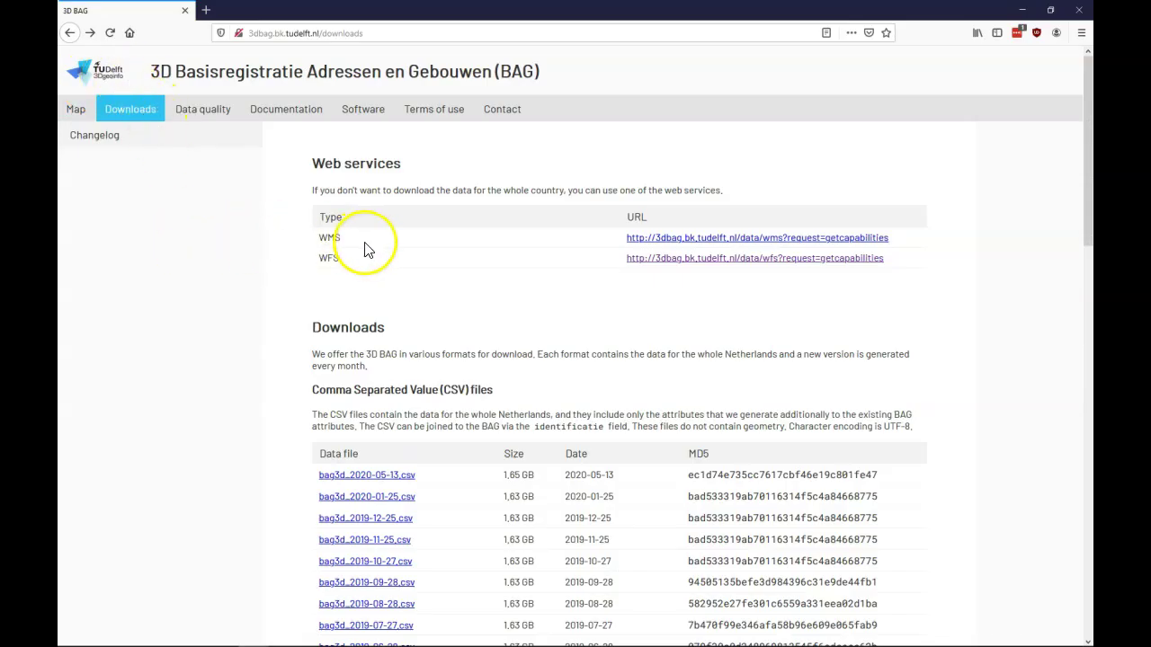
click(288, 110)
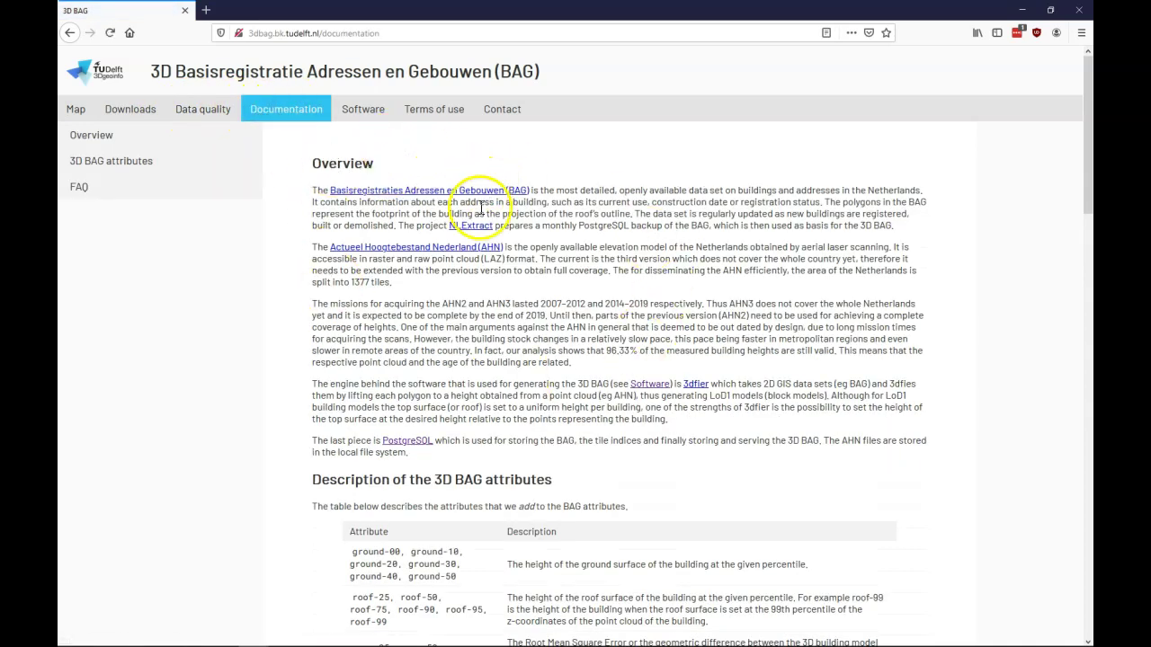
scroll(470, 513, down, 1)
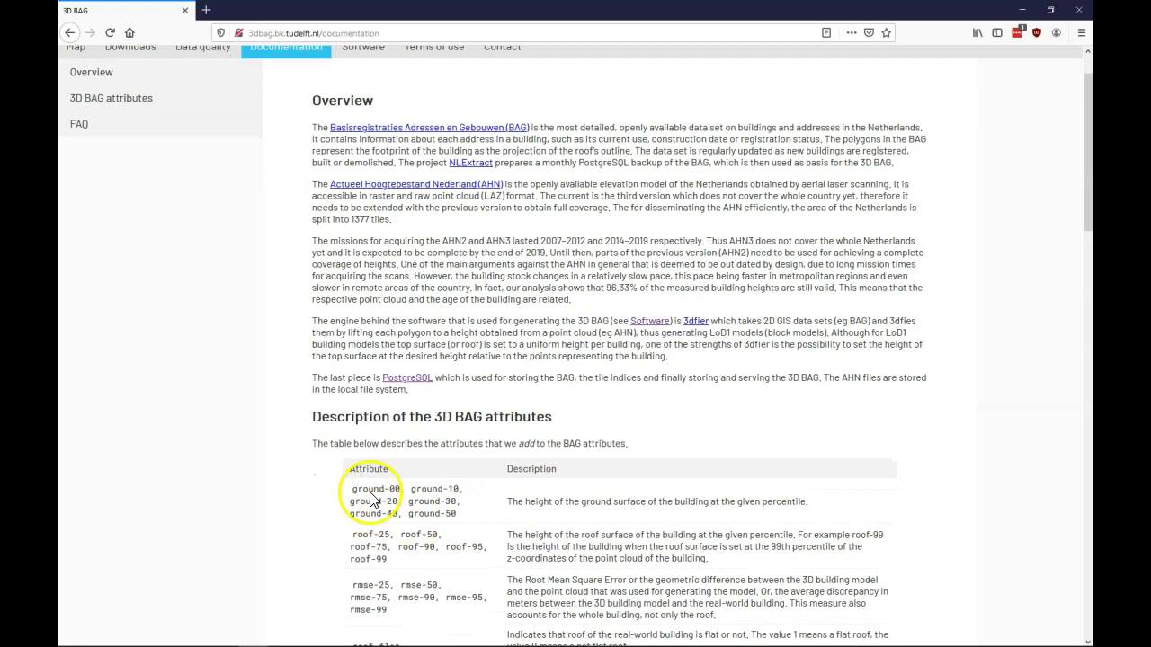
scroll(371, 499, down, 3)
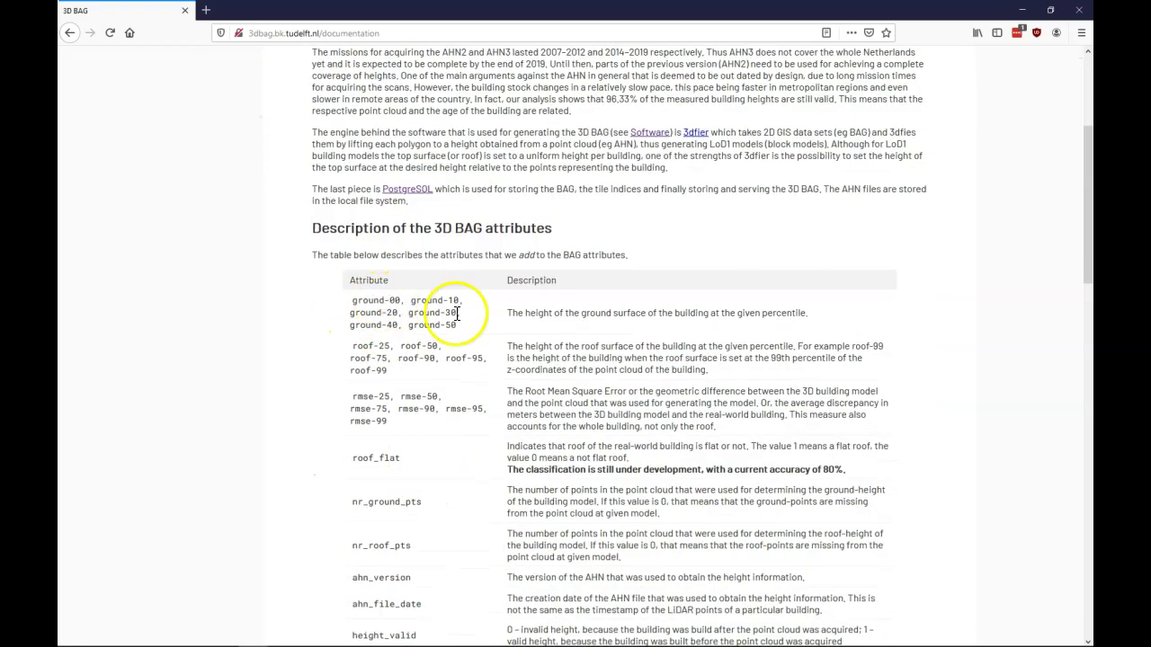
Highlight the ground-00 to ground-50 and roof-25 to roof-99 attributes, then return to QGIS.
drag(828, 314, 770, 317)
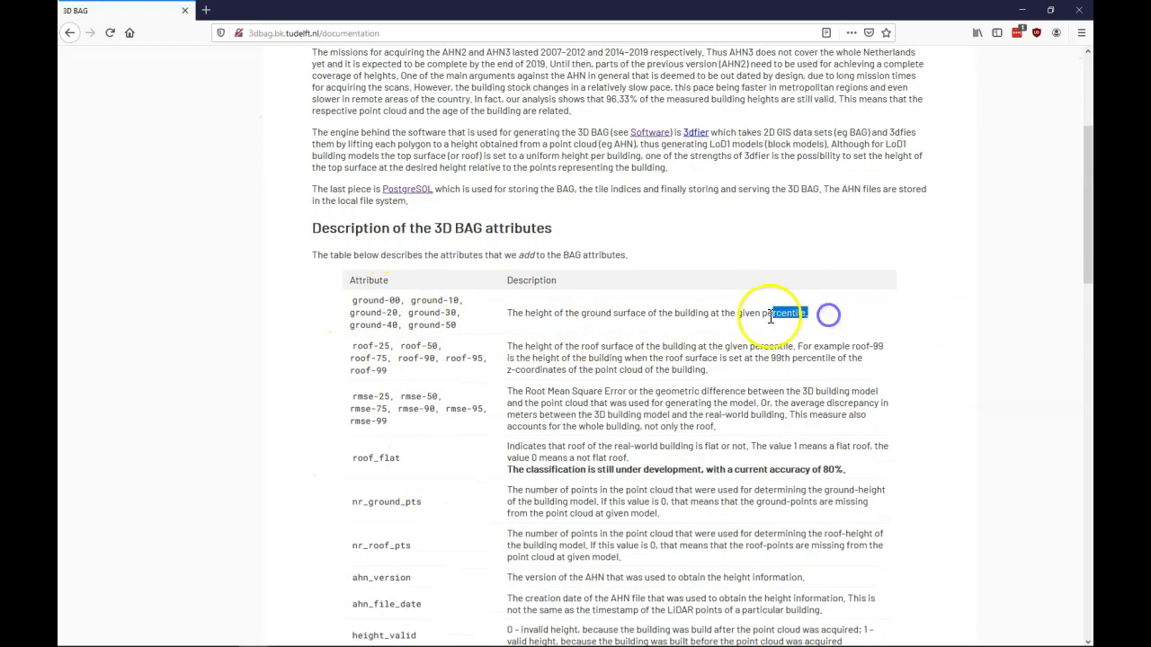
drag(468, 326, 352, 304)
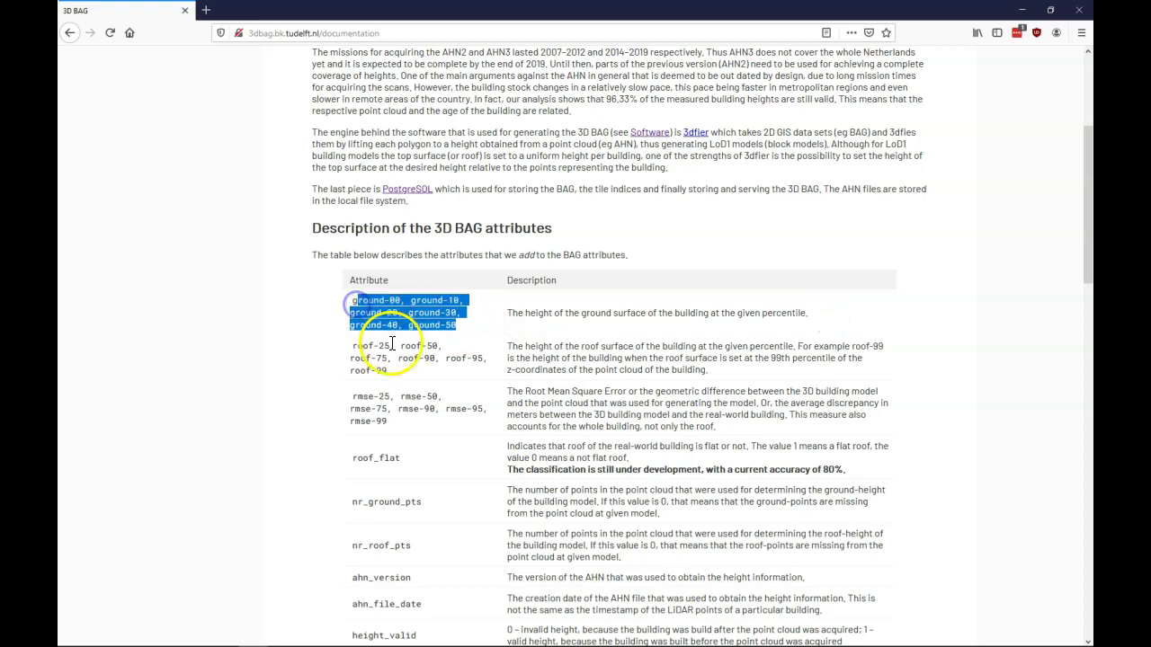
drag(354, 345, 404, 372)
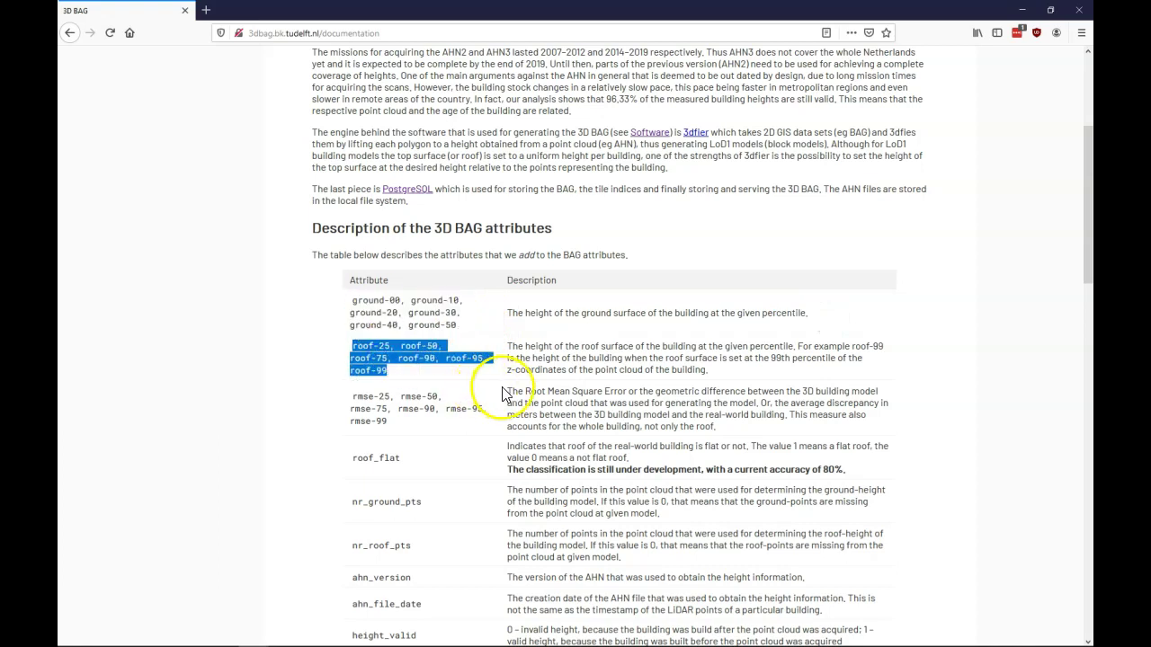
scroll(468, 432, down, 3)
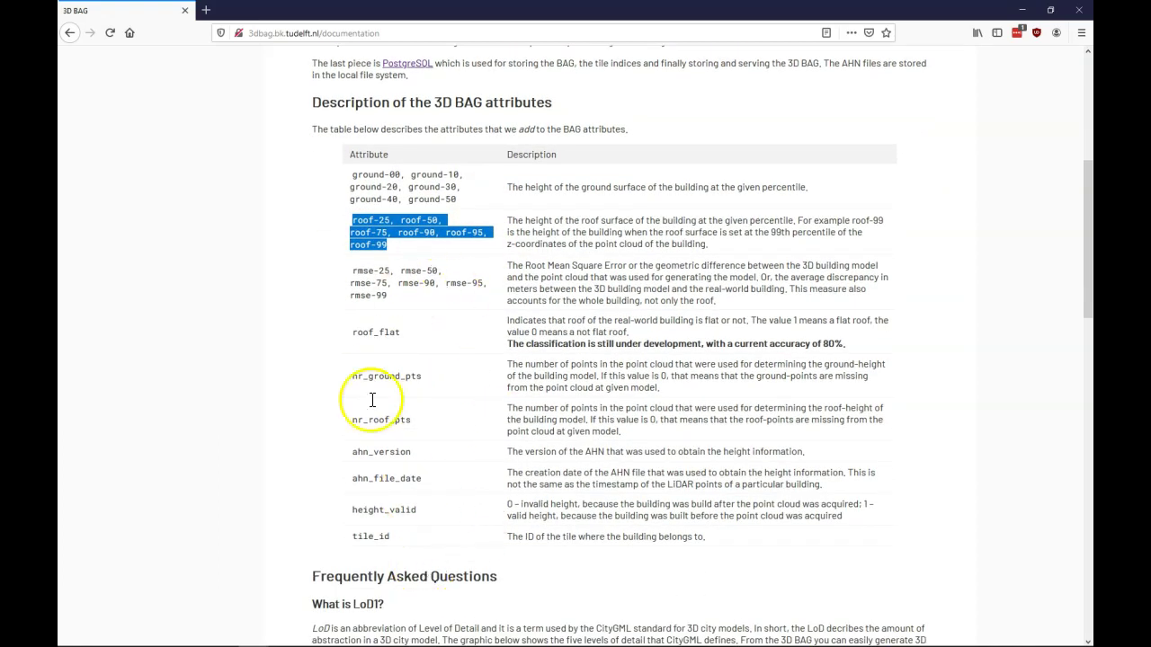
scroll(503, 450, up, 8)
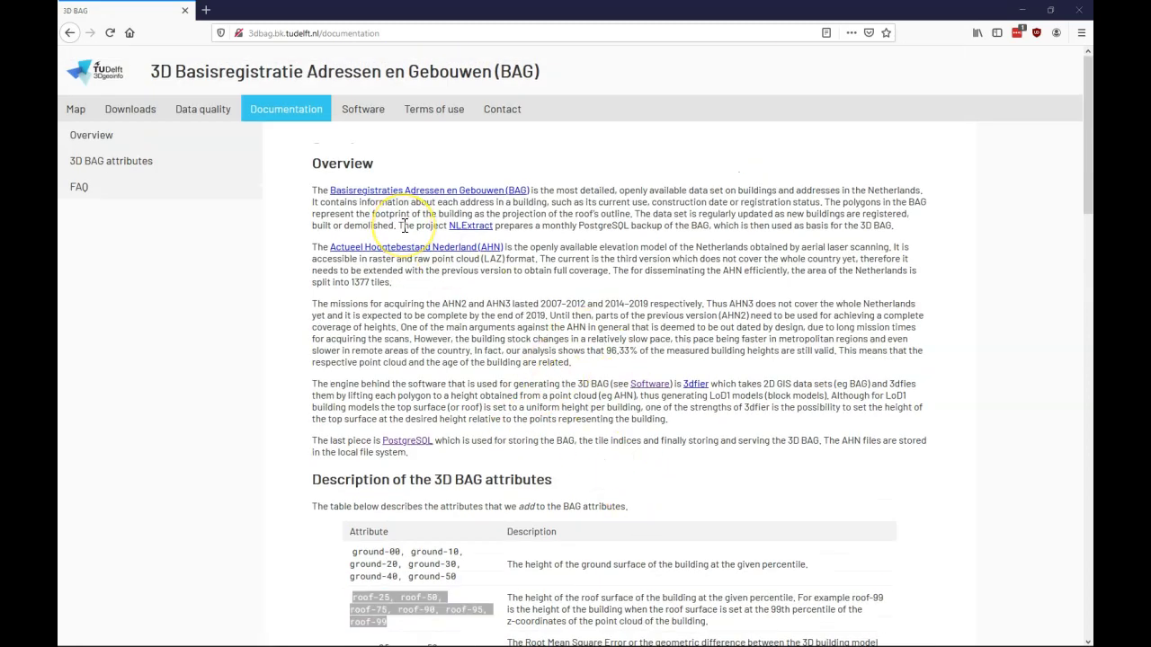
key(alt+Tab)
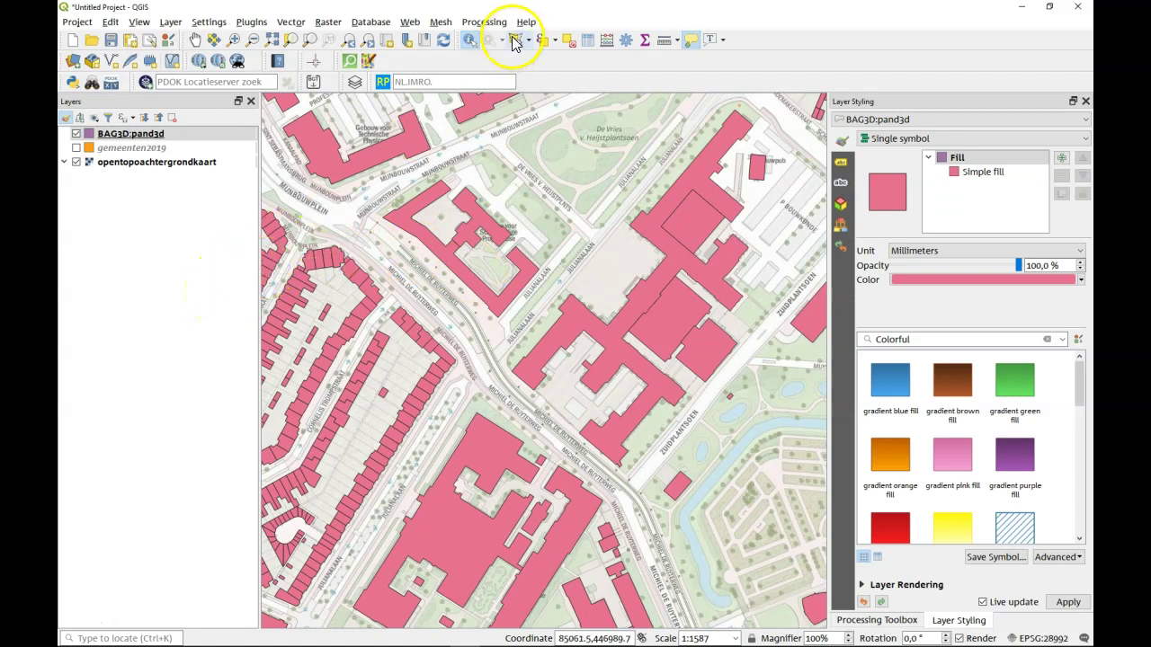
click(472, 44)
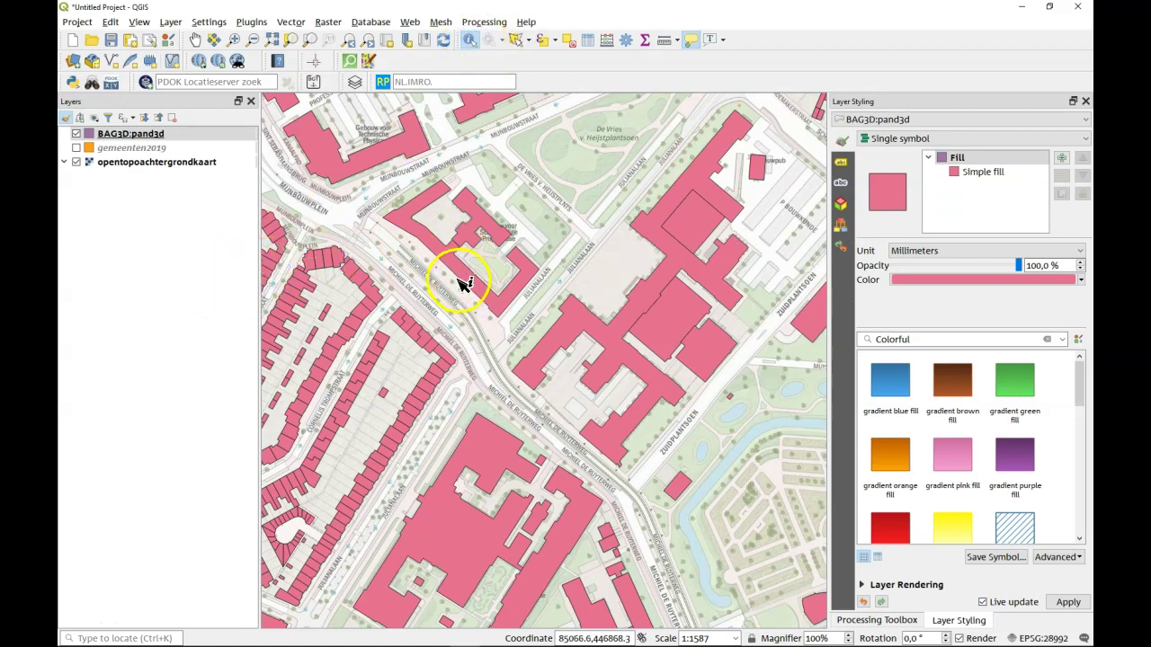
click(384, 398)
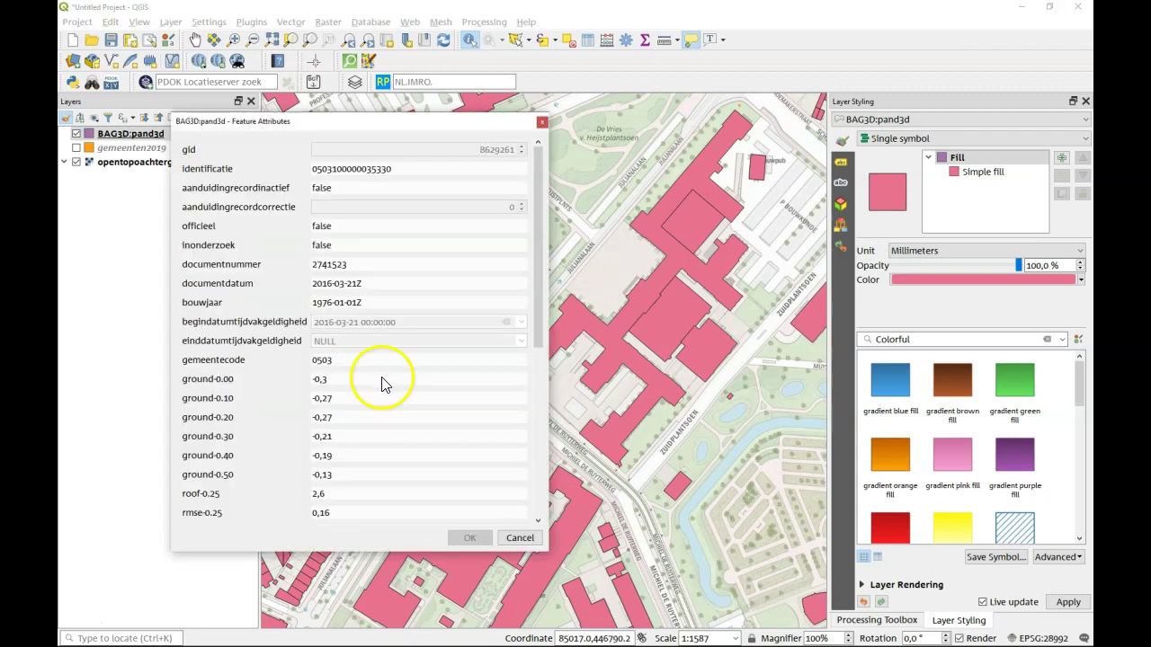
scroll(378, 387, down, 2)
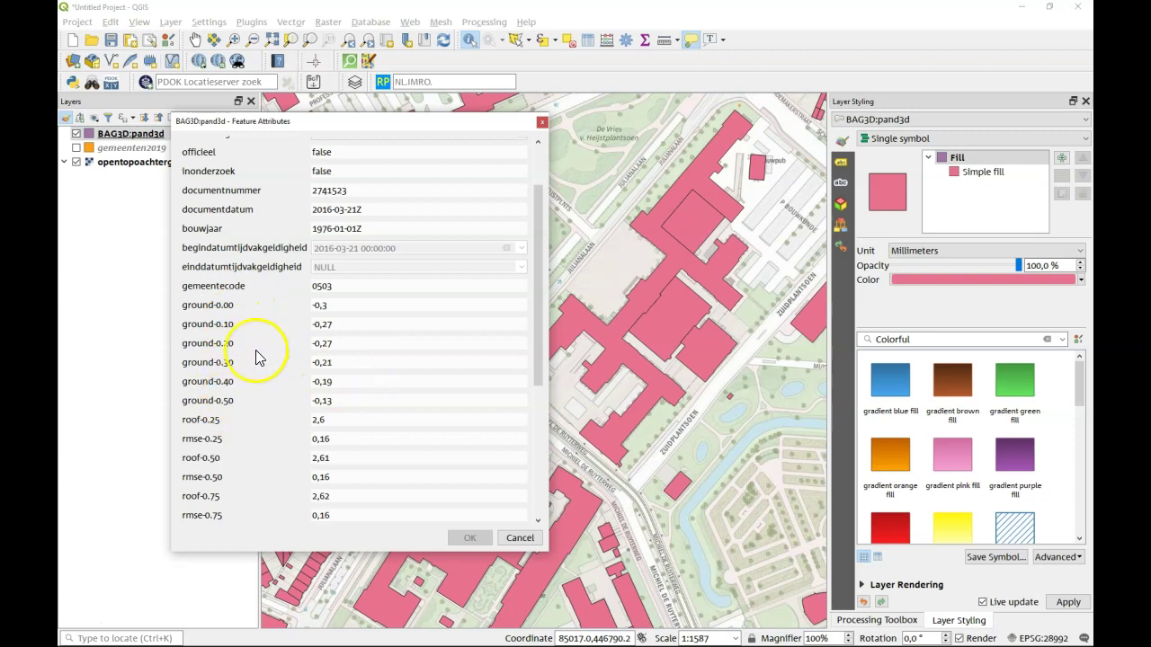
scroll(242, 360, down, 2)
scroll(238, 450, down, 5)
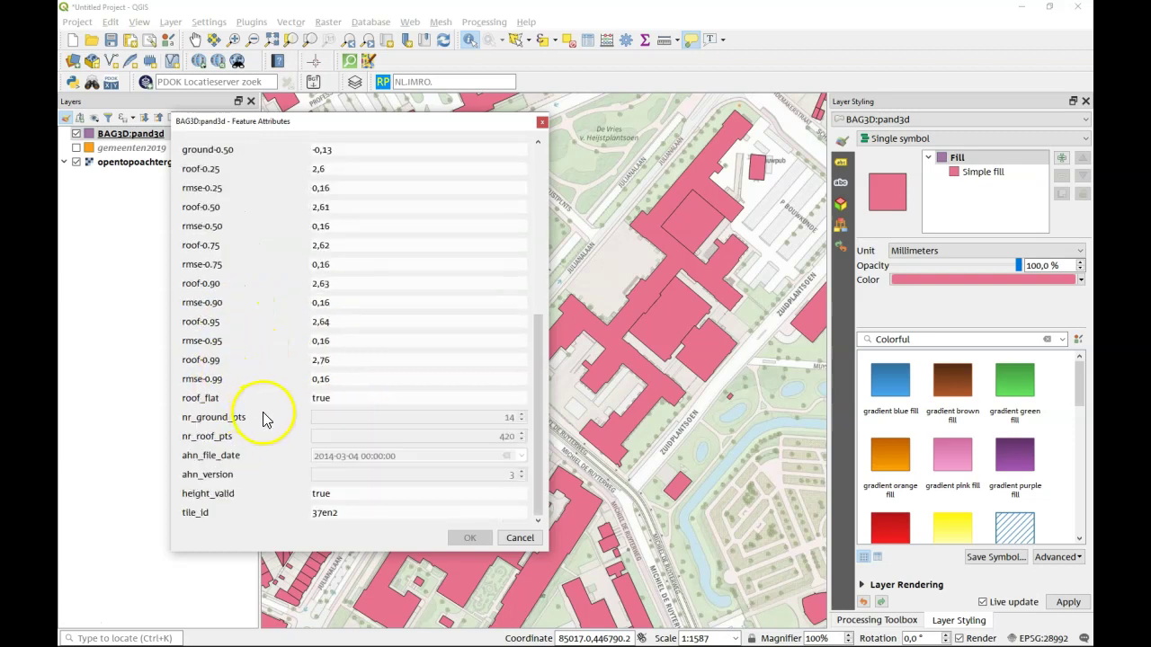
click(518, 538)
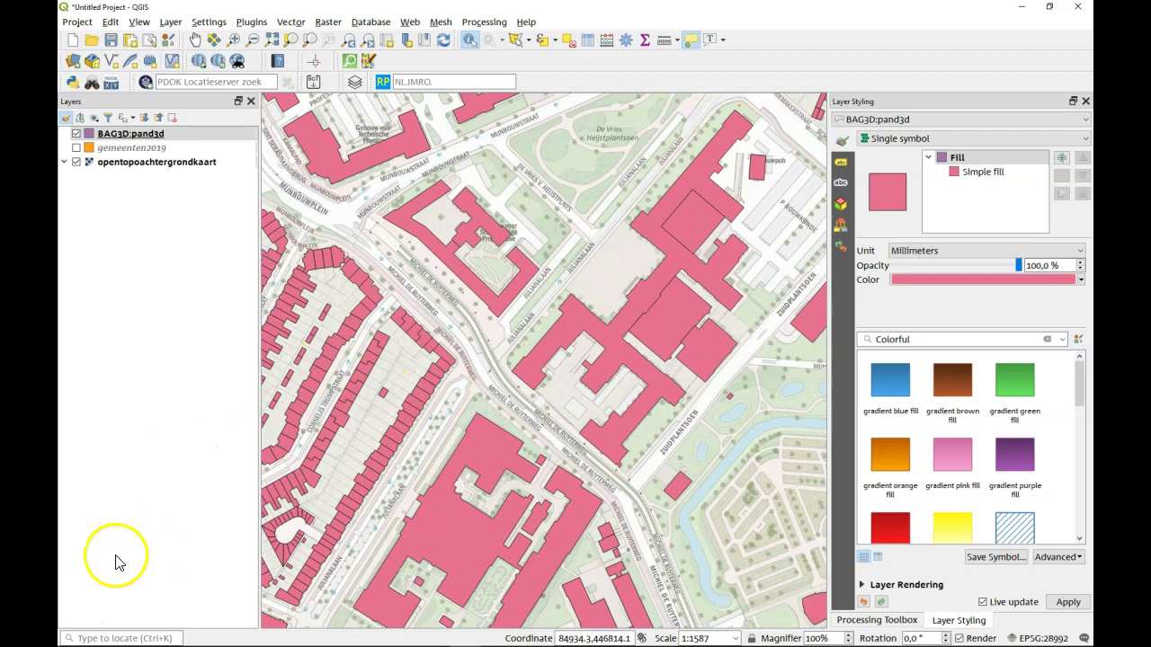
click(89, 620)
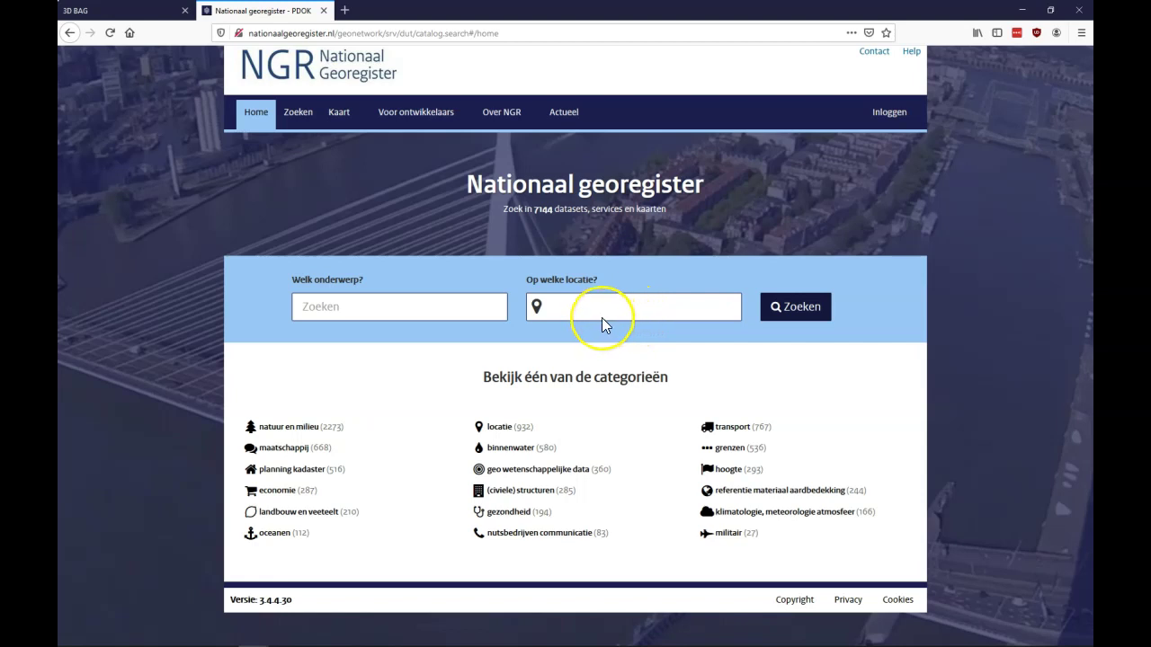
Place the cursor in the 'Welke onderwerp?' search field on the Nationaal Georegister home page.
click(368, 307)
Browse the natuur en milieu category and open the Landschappelijk Groen Erfgoed dataset.
click(295, 435)
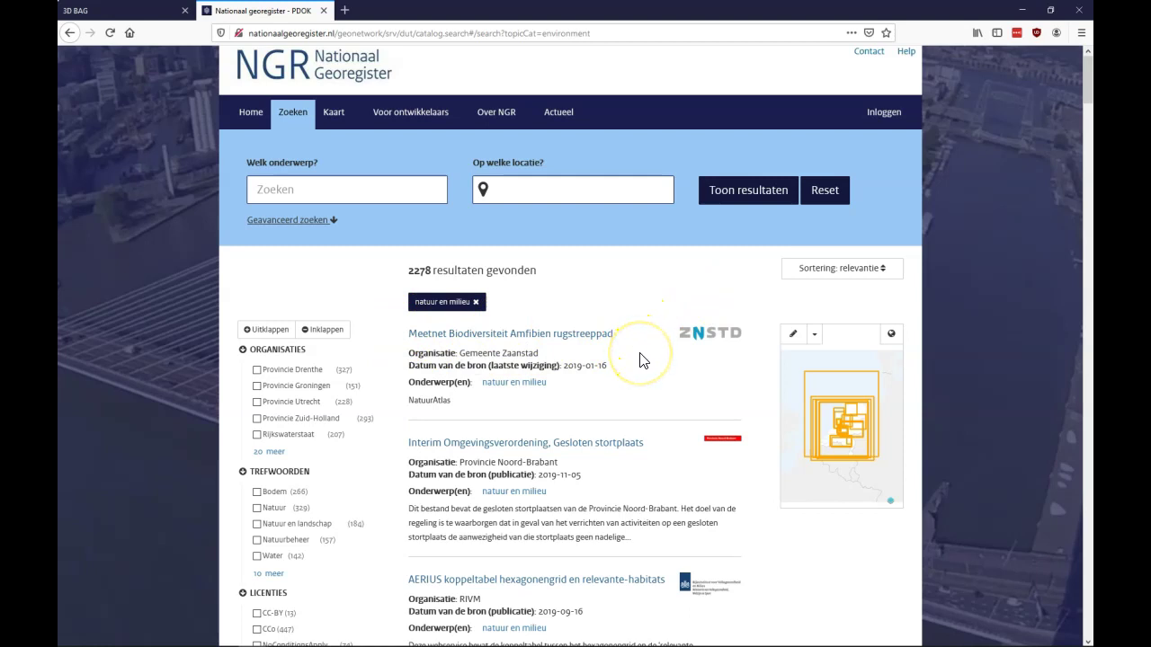
scroll(640, 360, down, 5)
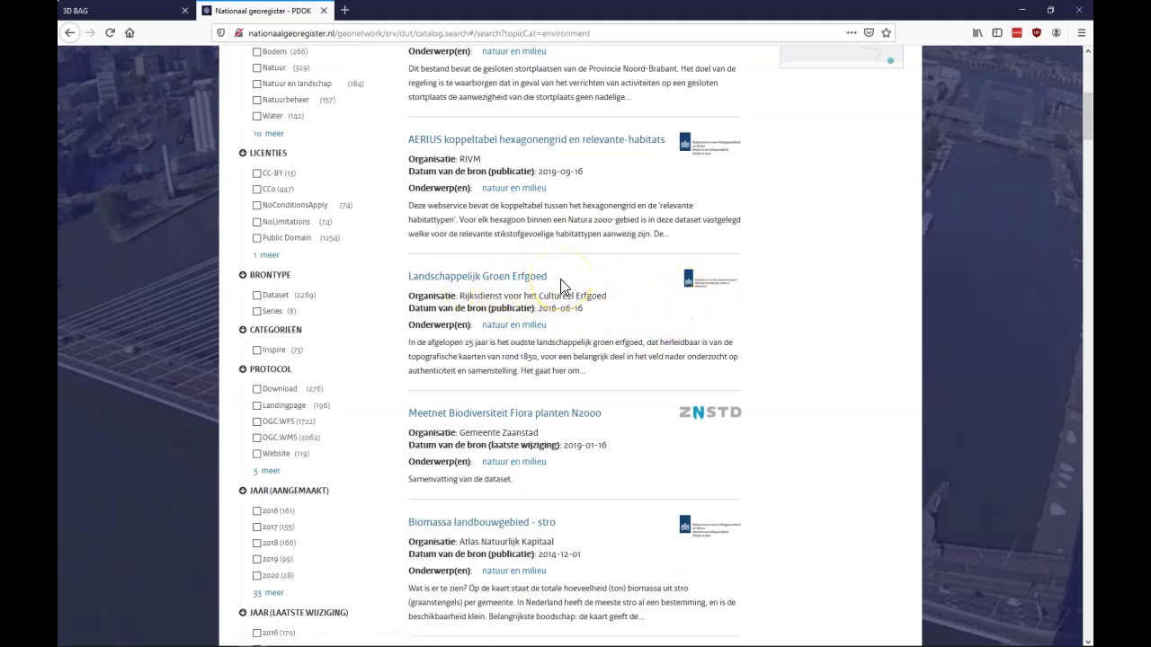
click(466, 277)
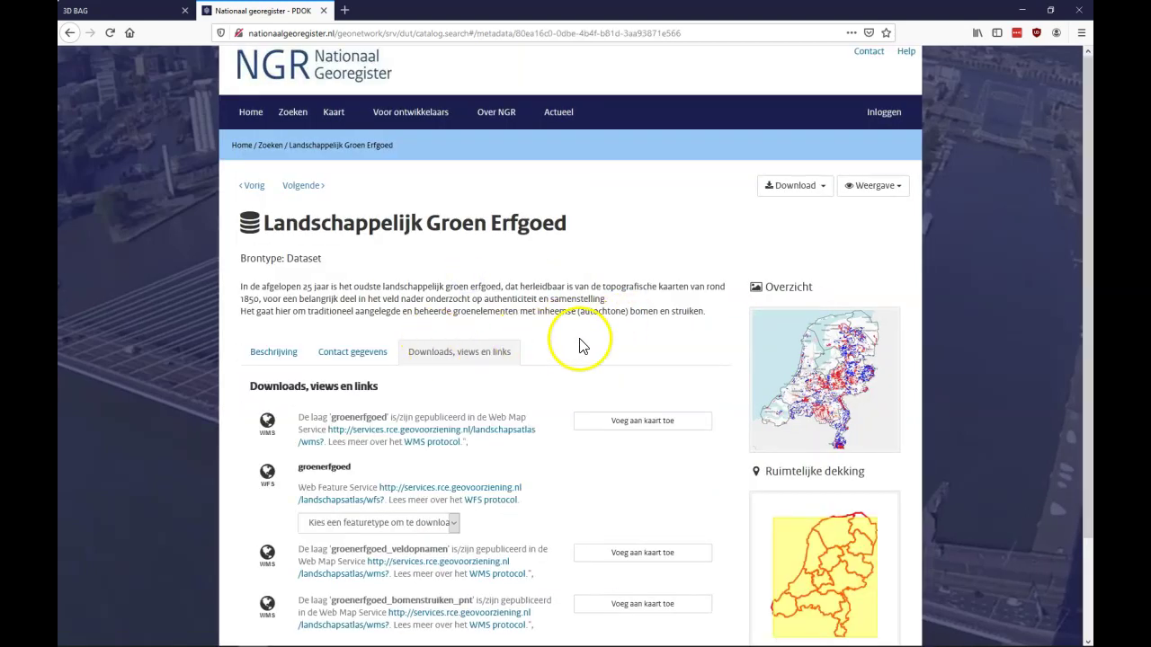
Copy the groenerfgoed WFS link address from the 'Downloads, views en links' section.
scroll(580, 347, down, 1)
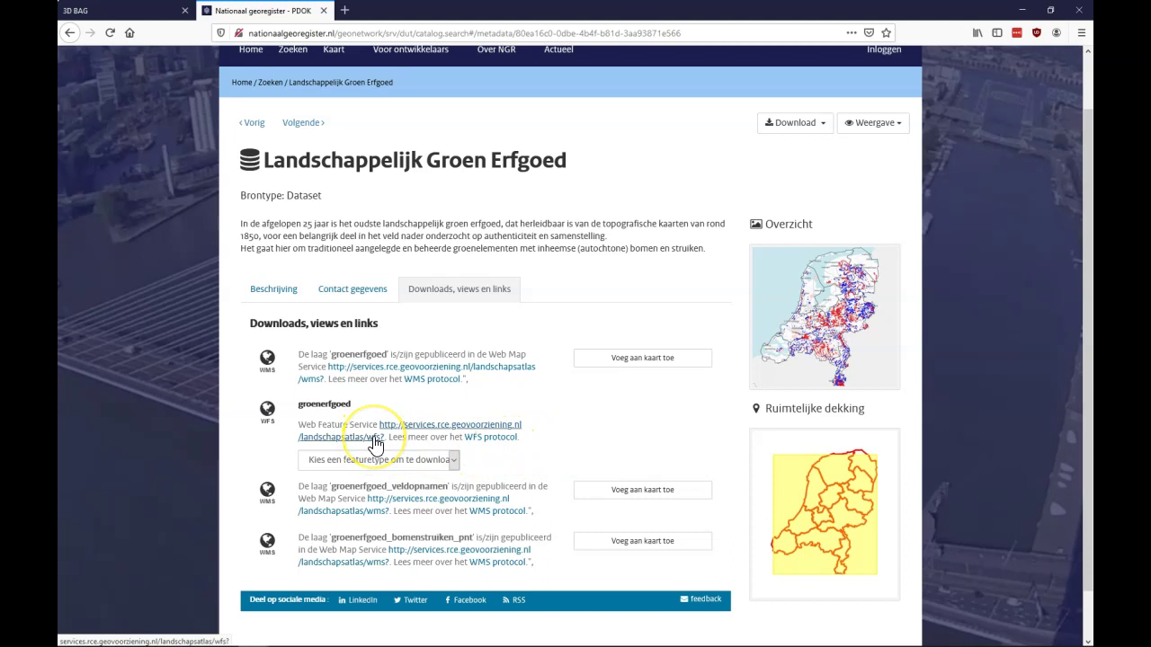
right_click(375, 444)
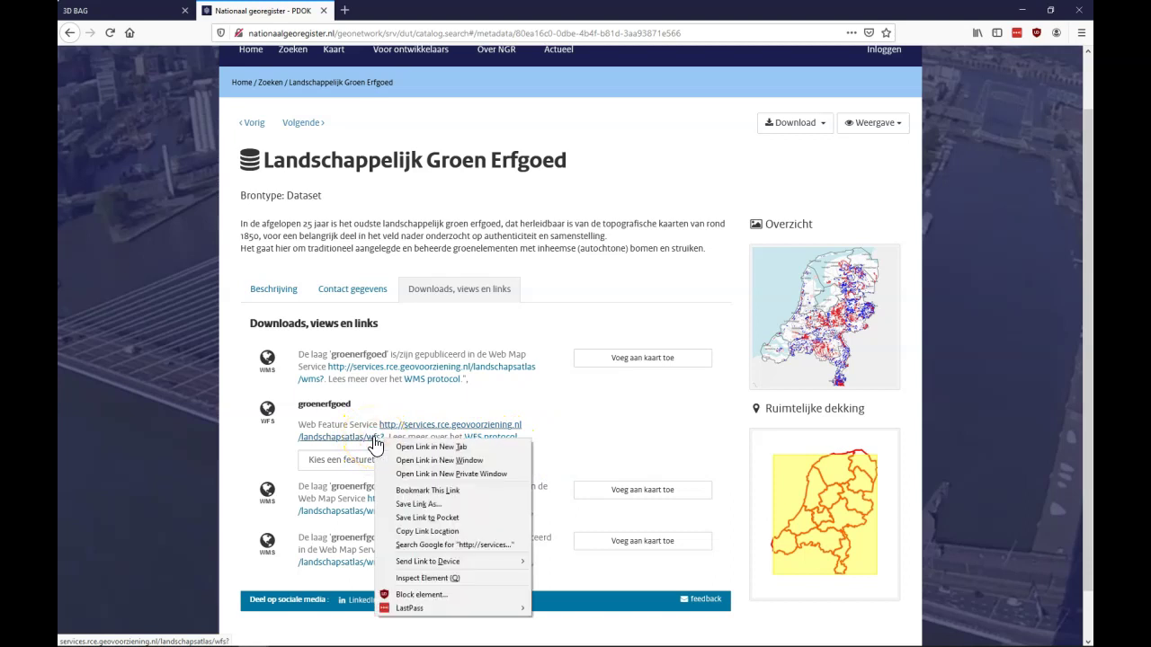
click(413, 531)
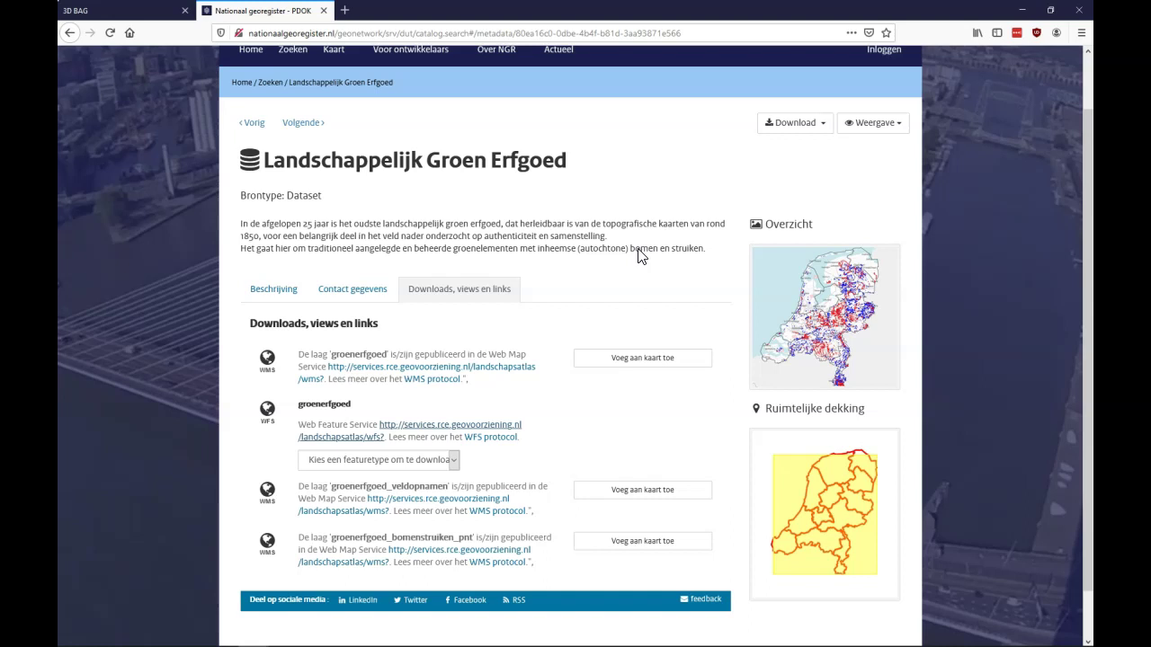
click(634, 175)
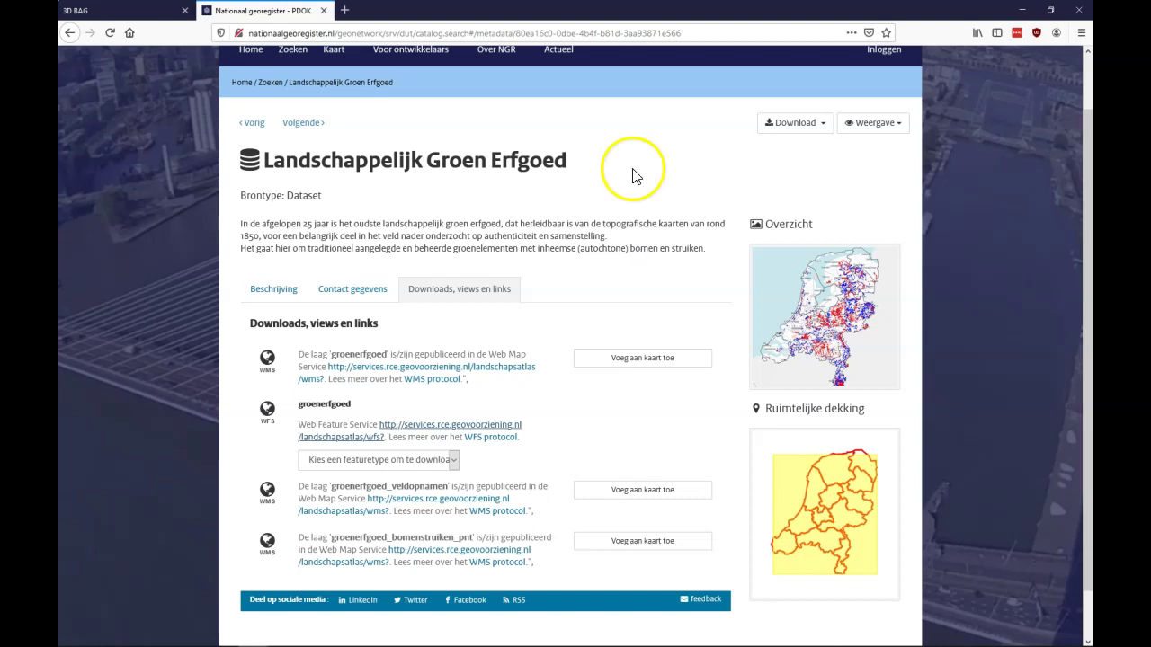